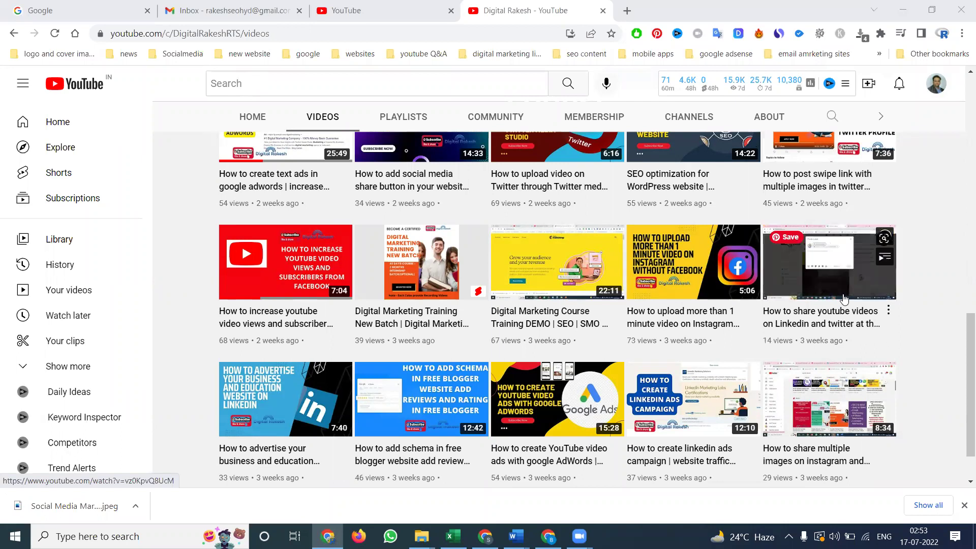
- In the second Chrome window, load the Sri Gayathri Astrology homepage via HOME, checking the admin Services tab
{"action": "scroll", "coordinate": [833, 305], "scroll_direction": "up", "scroll_amount": 3}
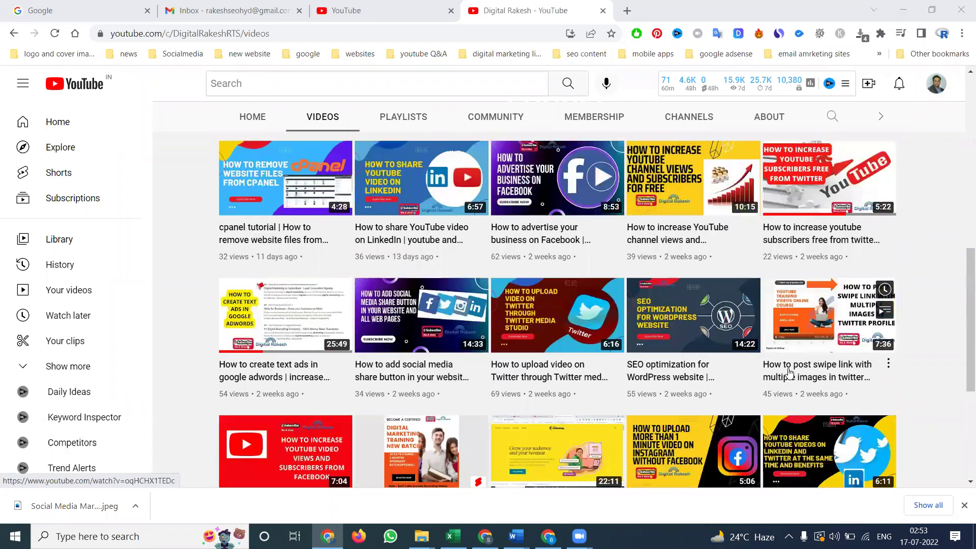
{"action": "scroll", "coordinate": [910, 262], "scroll_direction": "up", "scroll_amount": 6}
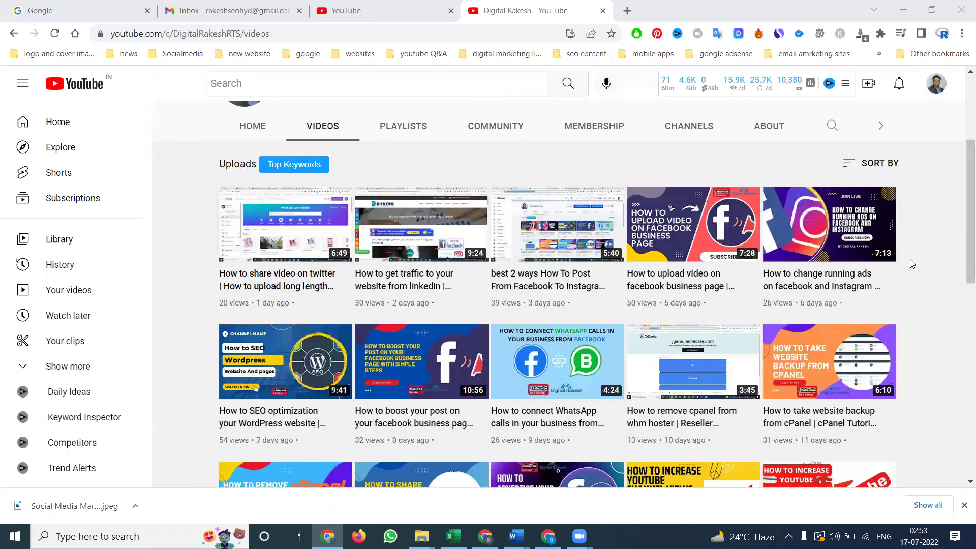
{"action": "scroll", "coordinate": [913, 264], "scroll_direction": "up", "scroll_amount": 2}
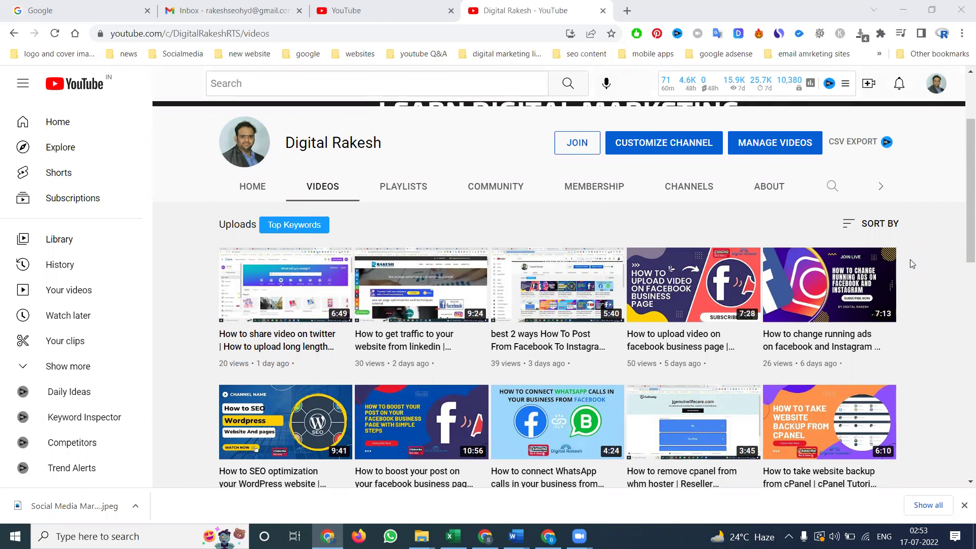
{"action": "scroll", "coordinate": [891, 279], "scroll_direction": "up", "scroll_amount": 3}
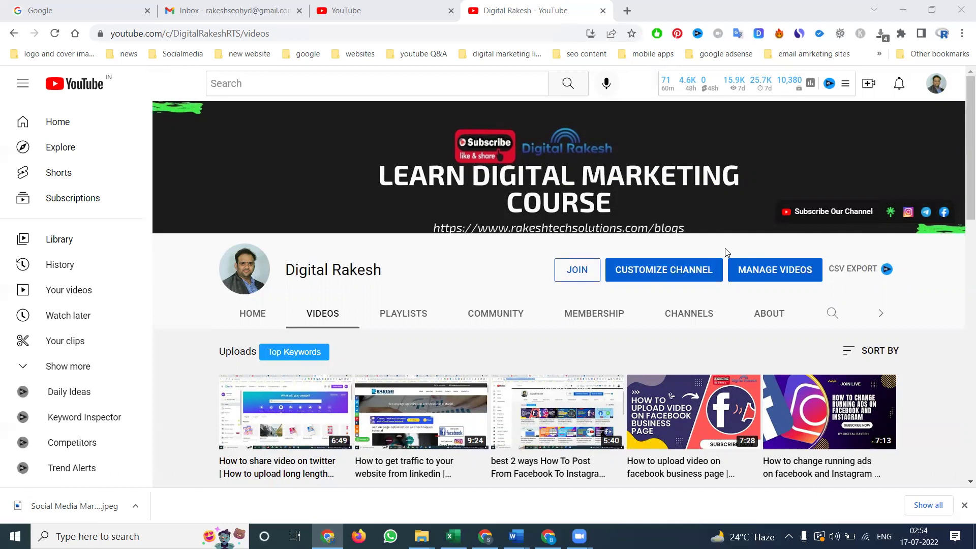
{"action": "left_click", "coordinate": [548, 536]}
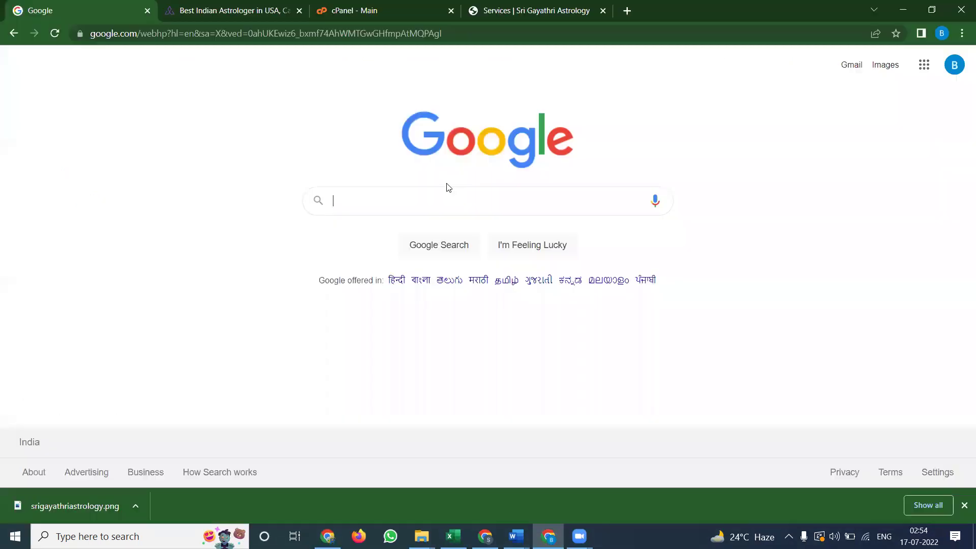
{"action": "left_click", "coordinate": [257, 11]}
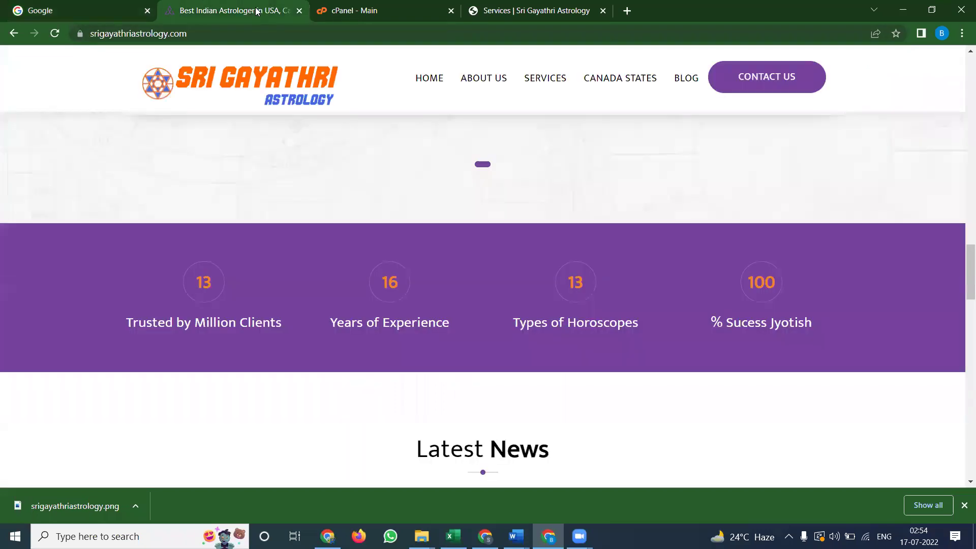
{"action": "left_click", "coordinate": [414, 86]}
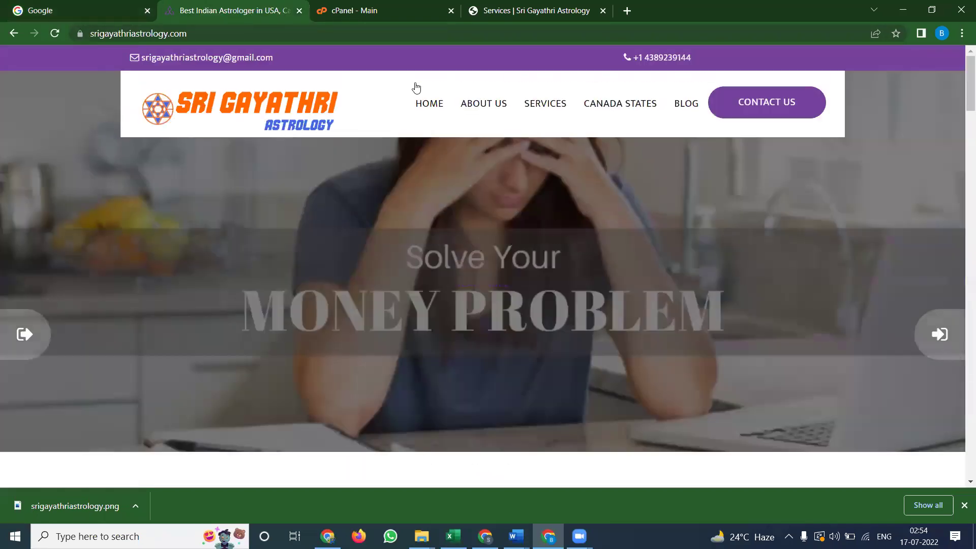
{"action": "scroll", "coordinate": [376, 161], "scroll_direction": "down", "scroll_amount": 3}
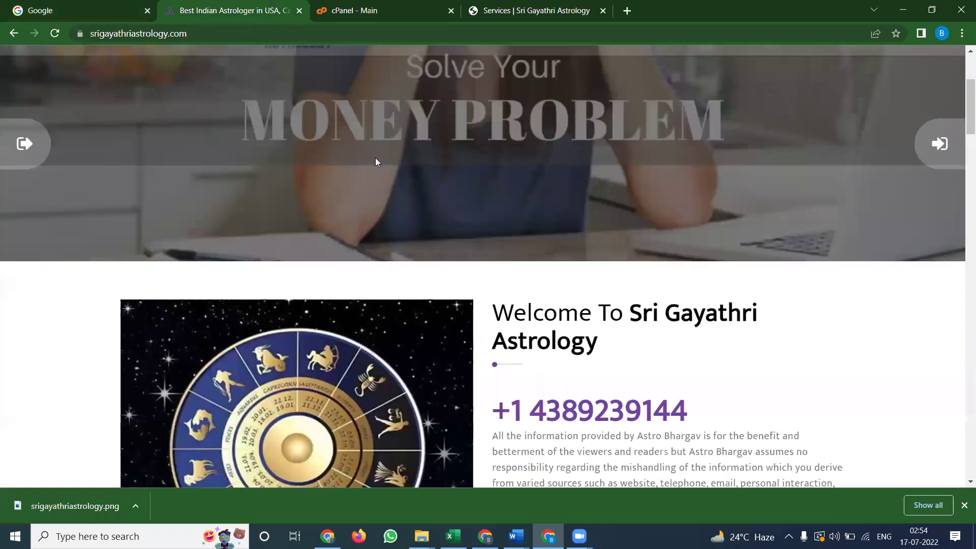
{"action": "scroll", "coordinate": [375, 162], "scroll_direction": "down", "scroll_amount": 2}
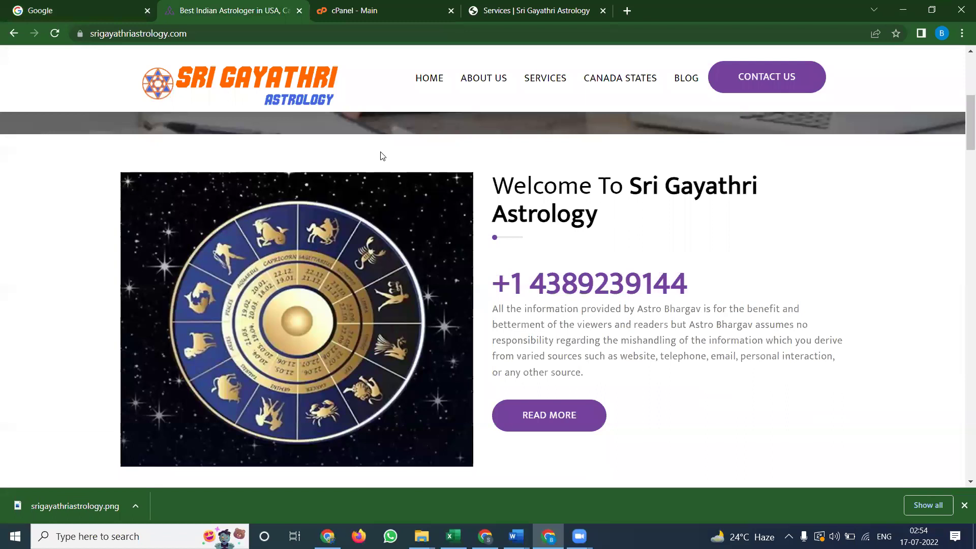
{"action": "left_click", "coordinate": [520, 9]}
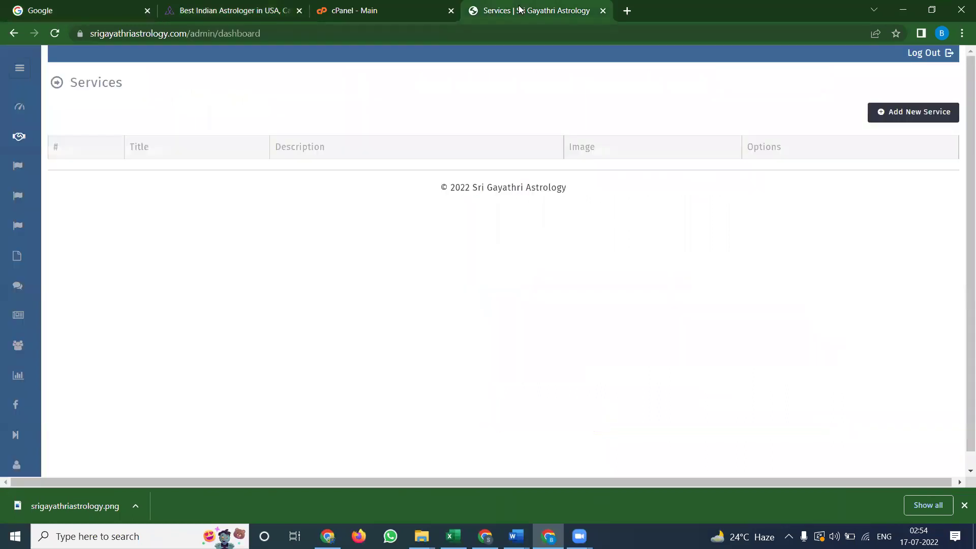
{"action": "left_click", "coordinate": [228, 12]}
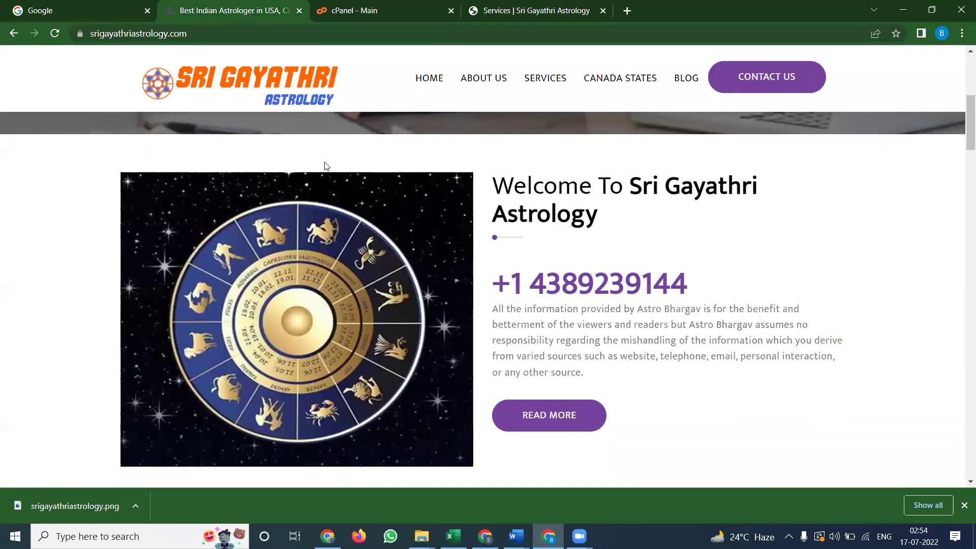
{"action": "mouse_move", "coordinate": [516, 535]}
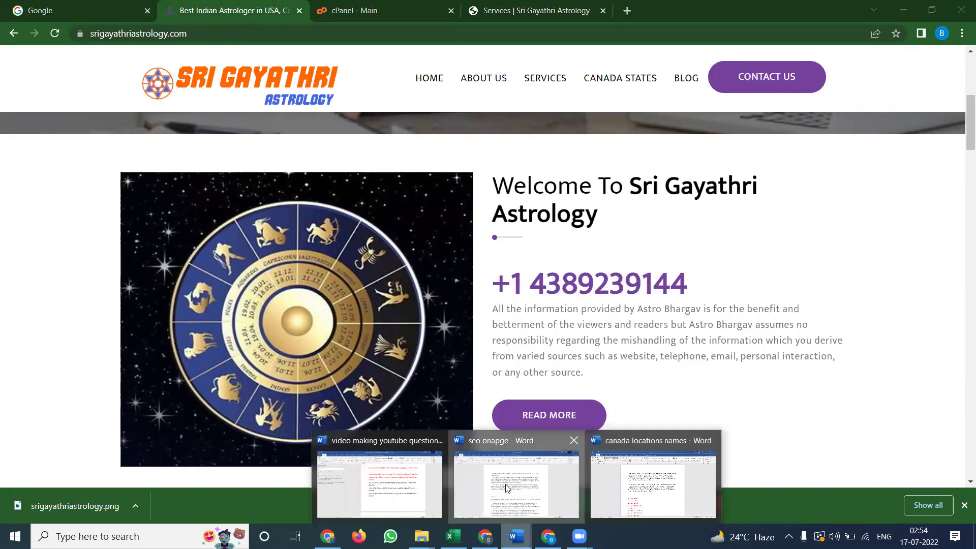
{"action": "left_click", "coordinate": [507, 488]}
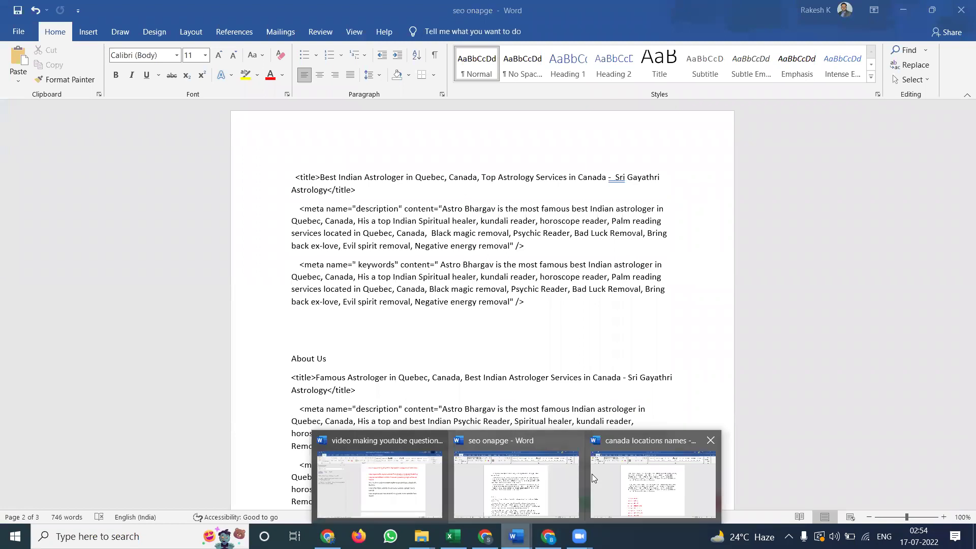
{"action": "left_click", "coordinate": [626, 470]}
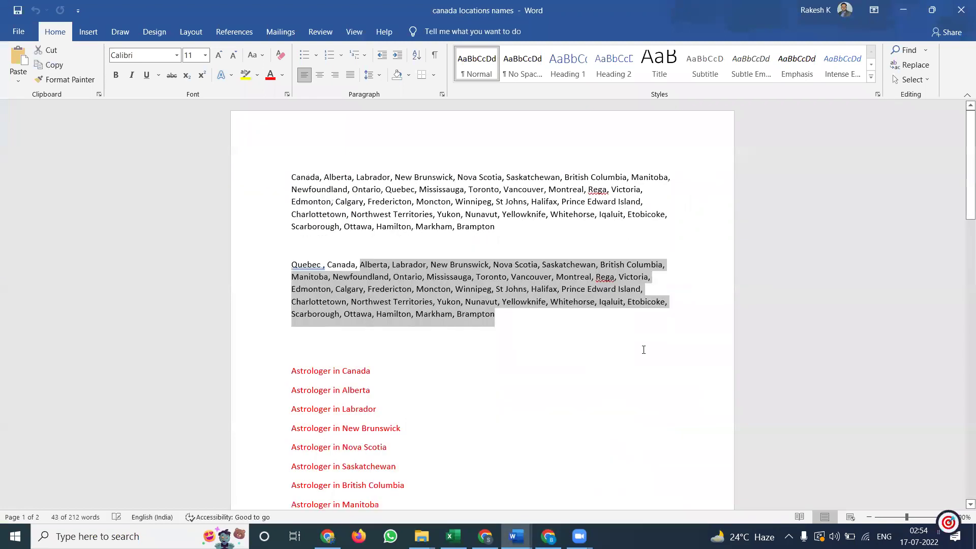
{"action": "scroll", "coordinate": [635, 346], "scroll_direction": "down", "scroll_amount": 3}
{"action": "scroll", "coordinate": [634, 346], "scroll_direction": "down", "scroll_amount": 10}
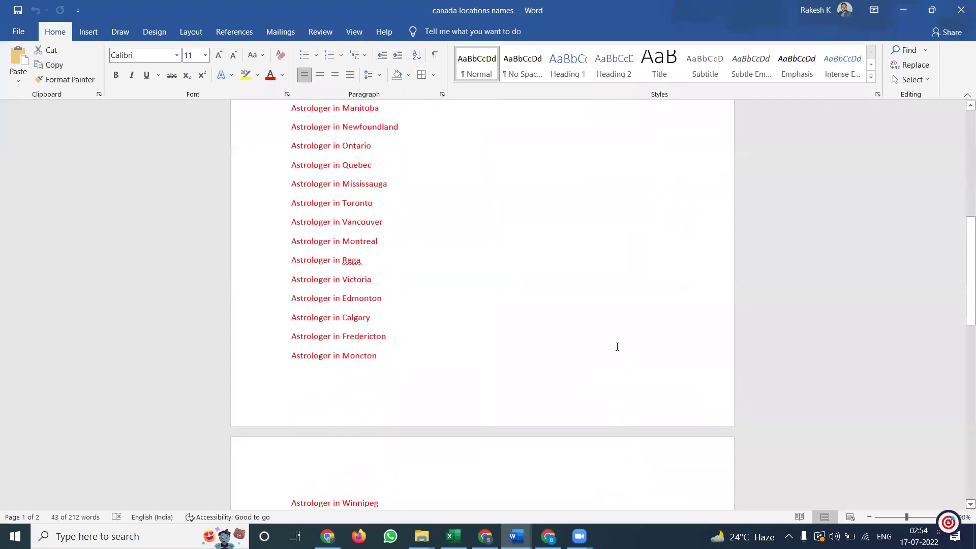
{"action": "scroll", "coordinate": [615, 333], "scroll_direction": "down", "scroll_amount": 4}
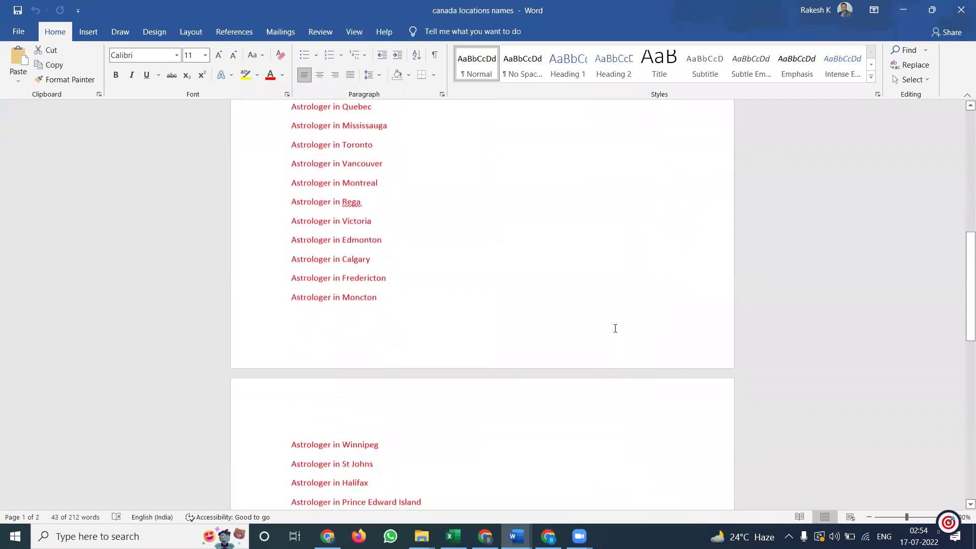
{"action": "left_click", "coordinate": [904, 10]}
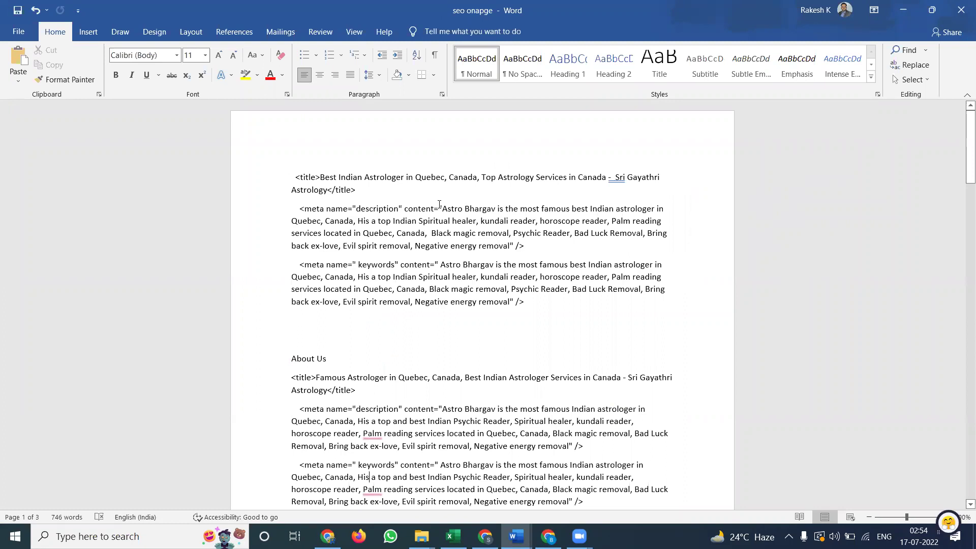
{"action": "scroll", "coordinate": [439, 205], "scroll_direction": "down", "scroll_amount": 9}
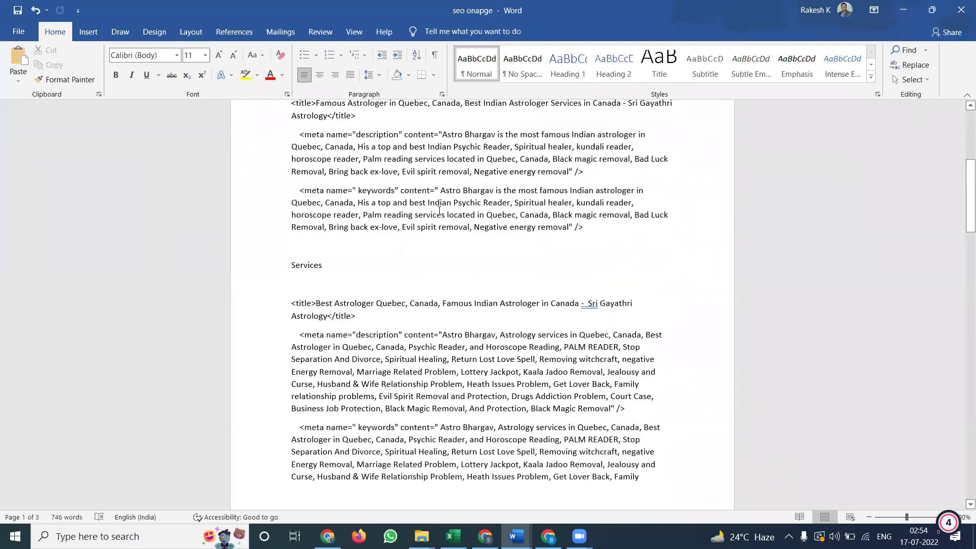
{"action": "scroll", "coordinate": [439, 210], "scroll_direction": "down", "scroll_amount": 14}
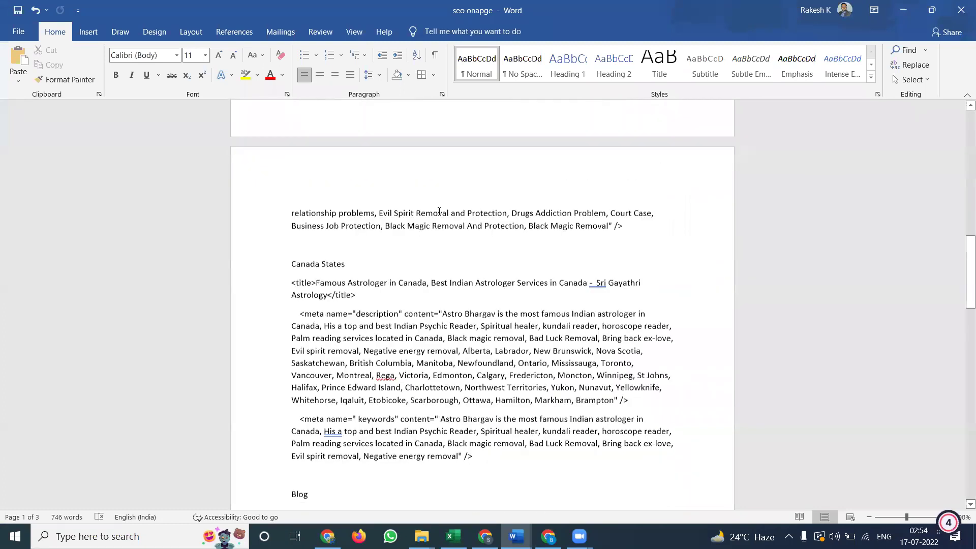
{"action": "scroll", "coordinate": [439, 212], "scroll_direction": "down", "scroll_amount": 15}
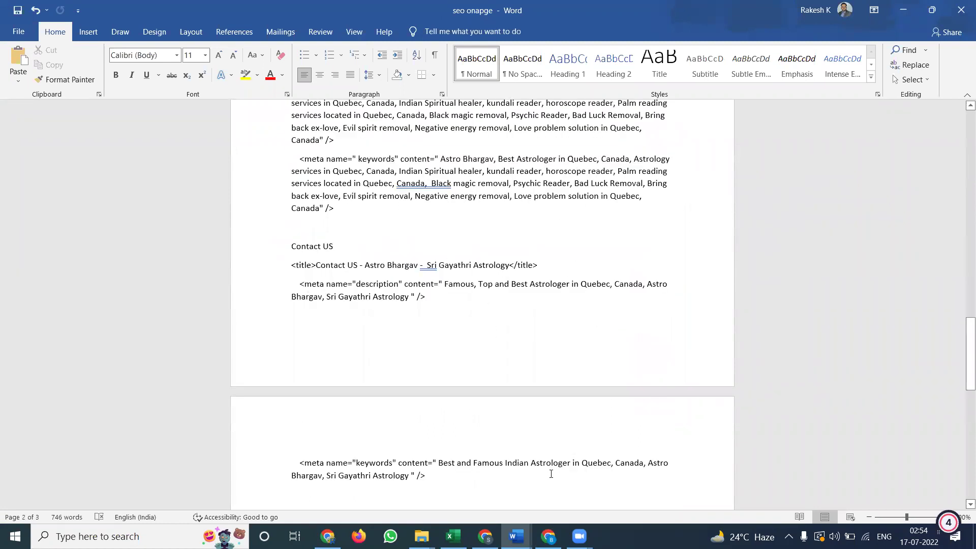
{"action": "left_click", "coordinate": [548, 536]}
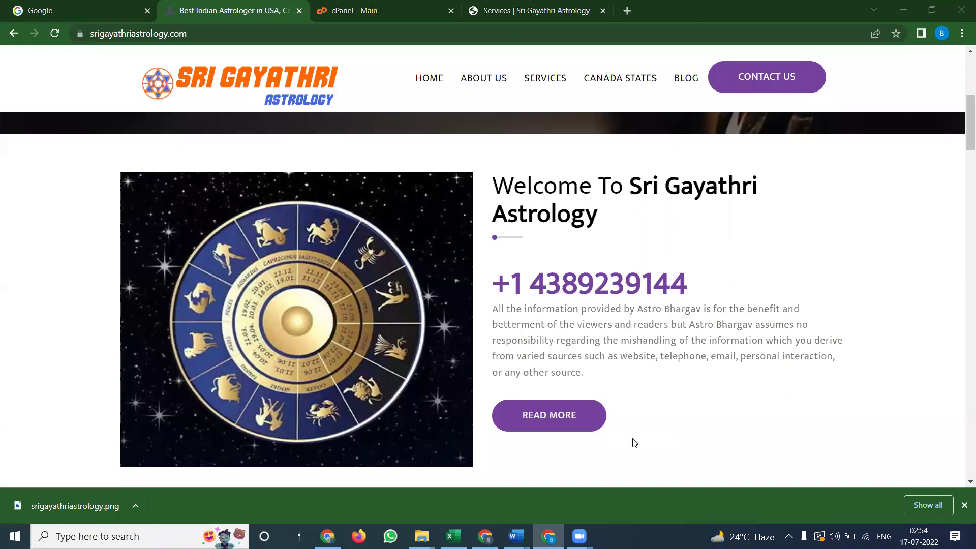
- Open Home.php from public_html/application/controllers in the cPanel File Manager editor
{"action": "key", "text": "ctrl+Tab"}
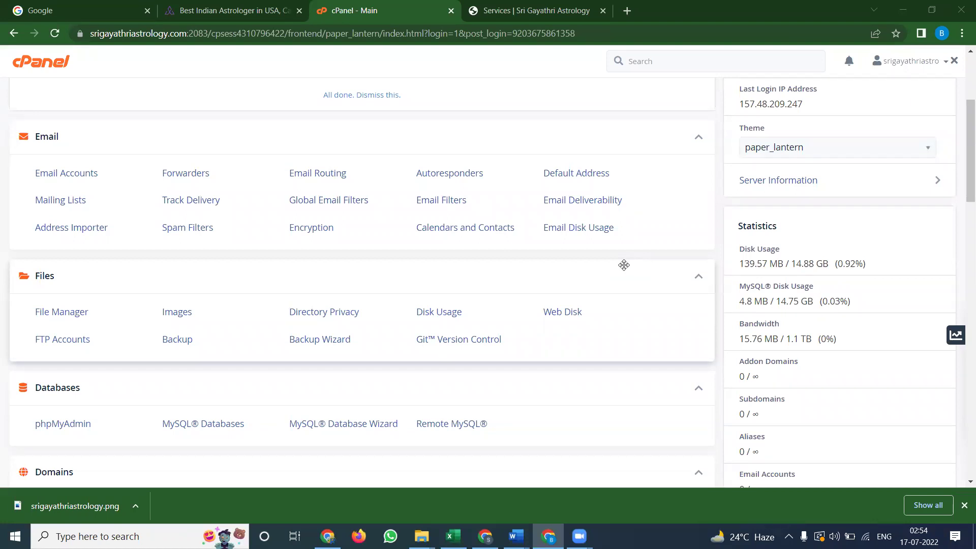
{"action": "scroll", "coordinate": [268, 229], "scroll_direction": "up", "scroll_amount": 3}
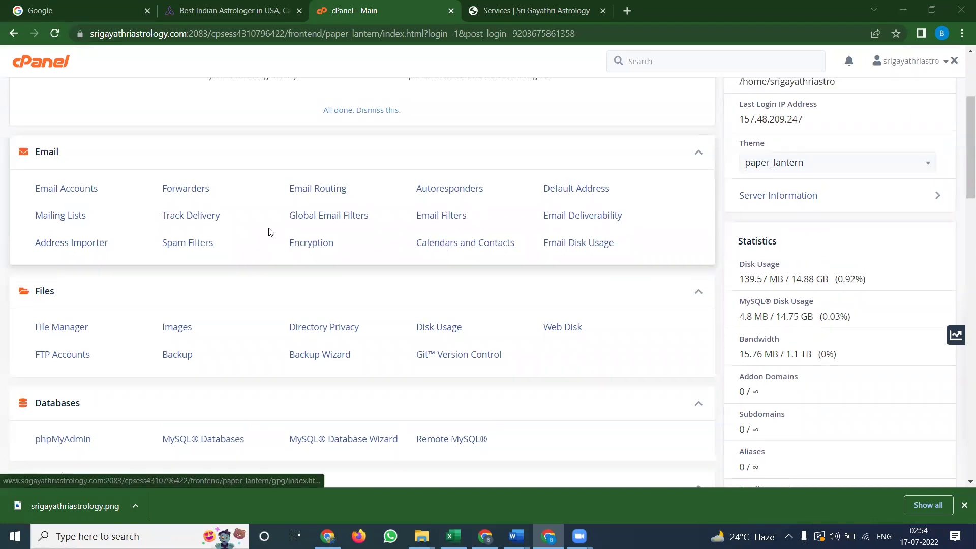
{"action": "scroll", "coordinate": [168, 244], "scroll_direction": "down", "scroll_amount": 3}
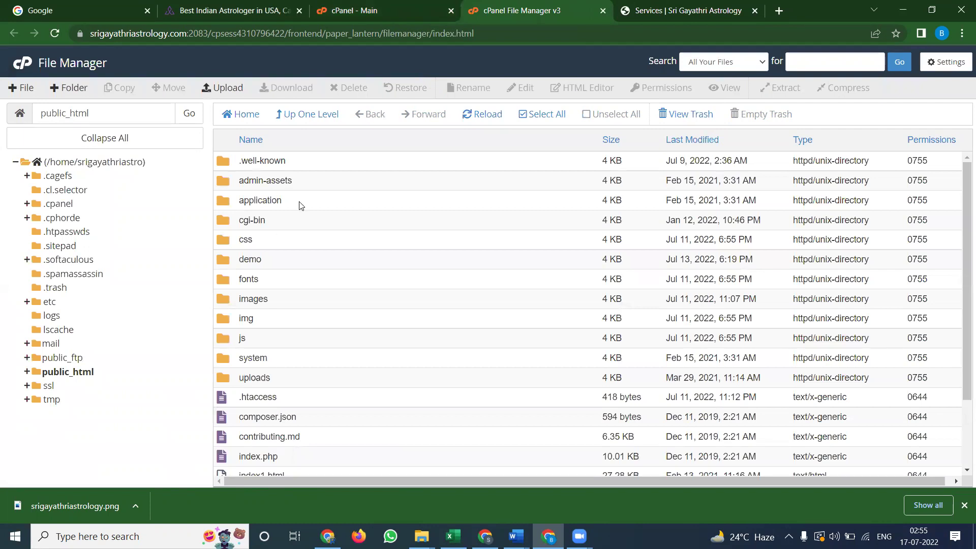
{"action": "double_click", "coordinate": [300, 205]}
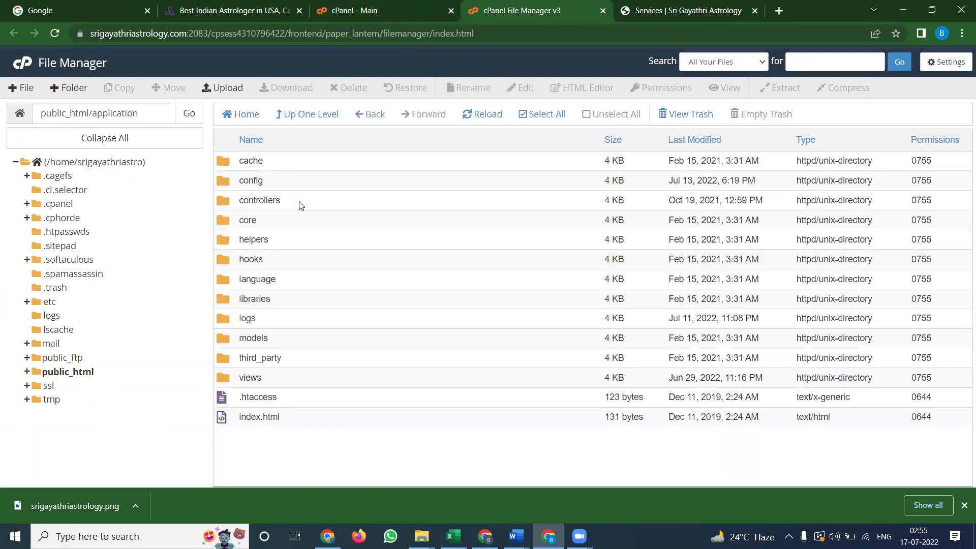
{"action": "double_click", "coordinate": [299, 206]}
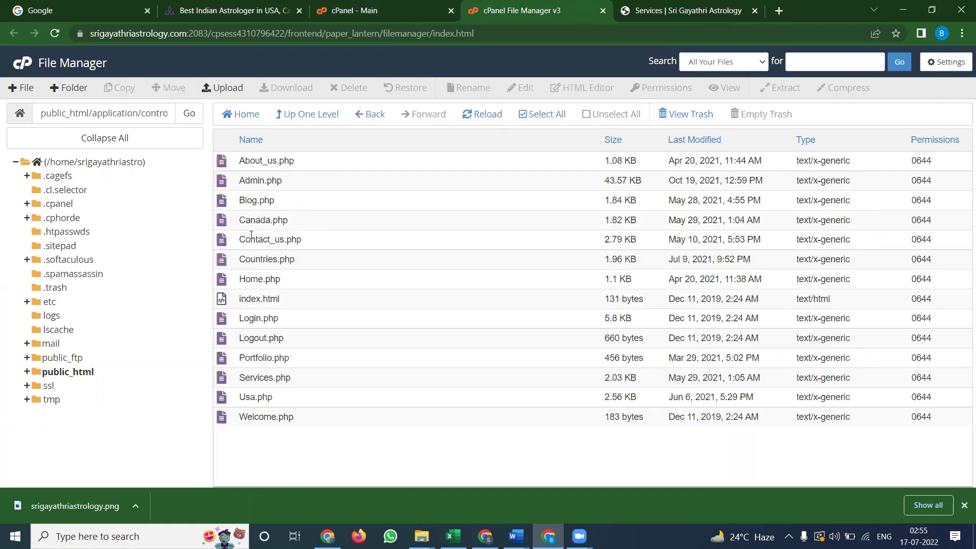
{"action": "right_click", "coordinate": [254, 278]}
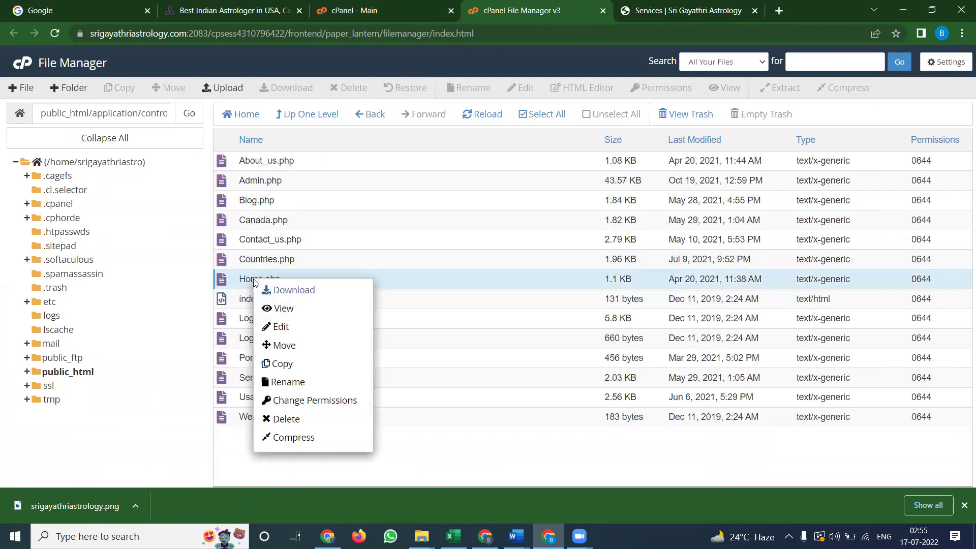
{"action": "left_click", "coordinate": [280, 327]}
- Open the srigayathriastrology.com homepage source with Ctrl+U
{"action": "left_click", "coordinate": [214, 7]}
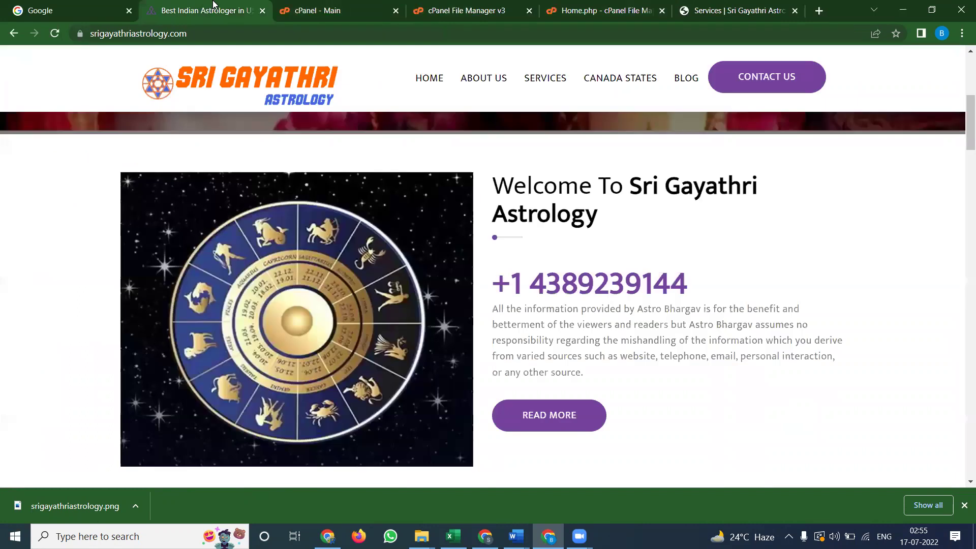
{"action": "key", "text": "ctrl+u"}
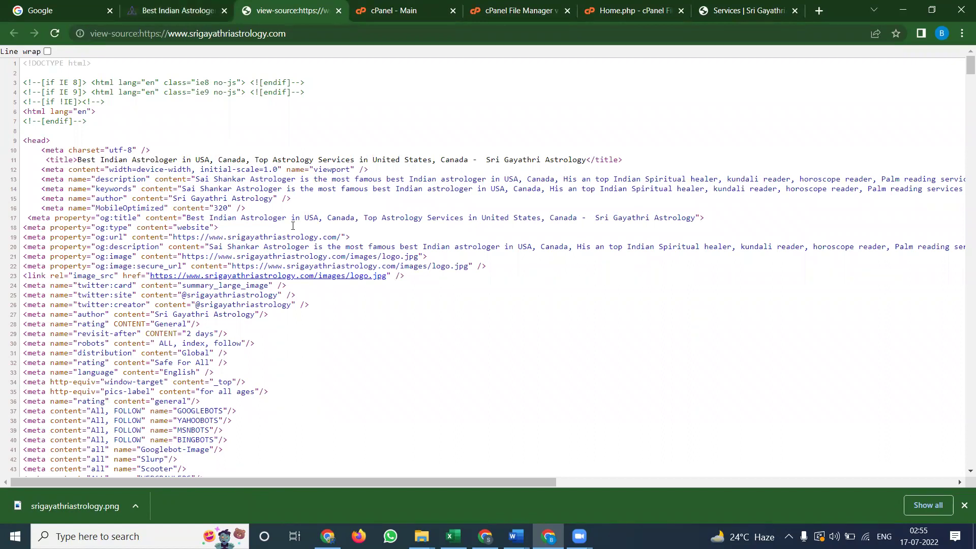
- Copy the Quebec, Canada home page title from the 'seo onapge' Word document
{"action": "mouse_move", "coordinate": [516, 535]}
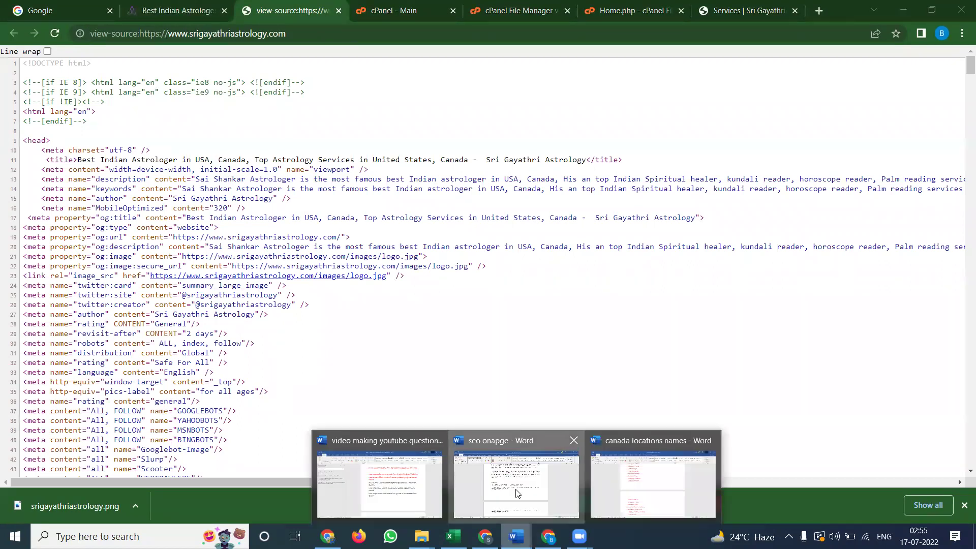
{"action": "left_click", "coordinate": [516, 492]}
{"action": "scroll", "coordinate": [433, 261], "scroll_direction": "up", "scroll_amount": 20}
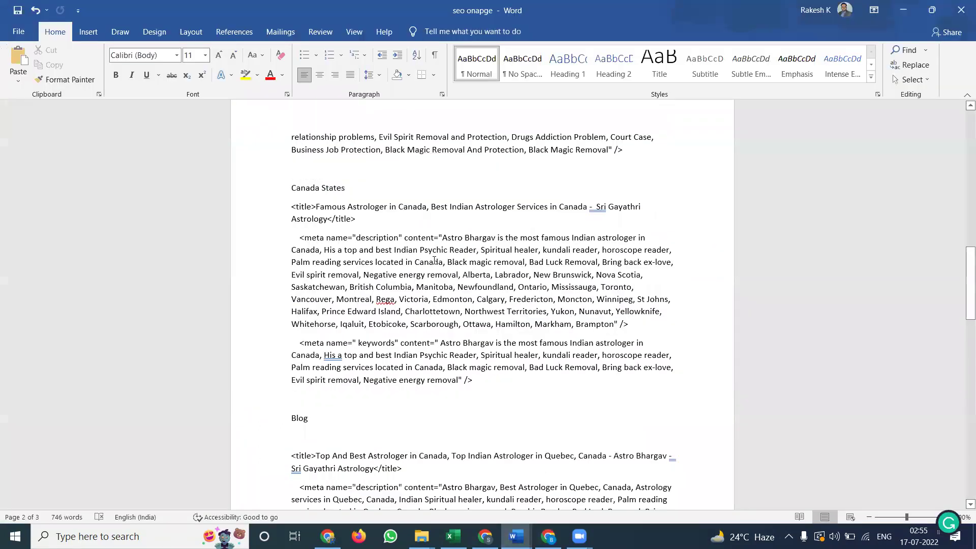
{"action": "scroll", "coordinate": [434, 262], "scroll_direction": "up", "scroll_amount": 4}
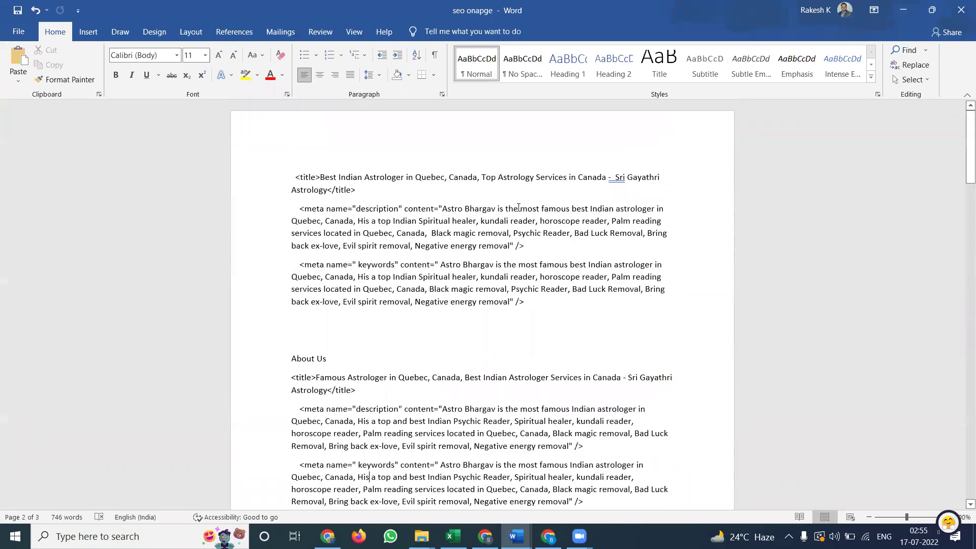
{"action": "left_click_drag", "start_coordinate": [606, 176], "coordinate": [325, 178]}
{"action": "key", "text": "ctrl+c"}
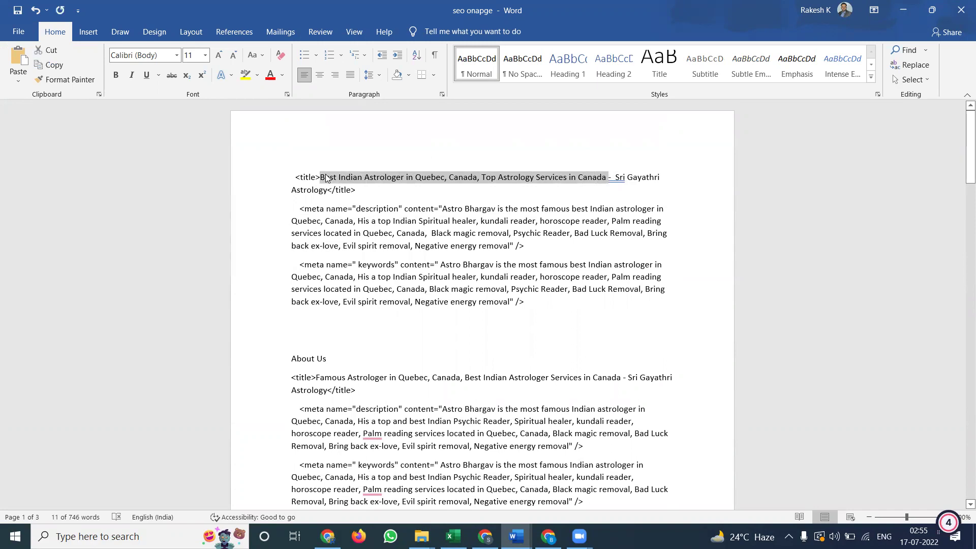
{"action": "key", "text": "alt+Tab"}
- Paste the Quebec, Canada title over seo_title on line 10 of Home.php and save
{"action": "left_click", "coordinate": [602, 7]}
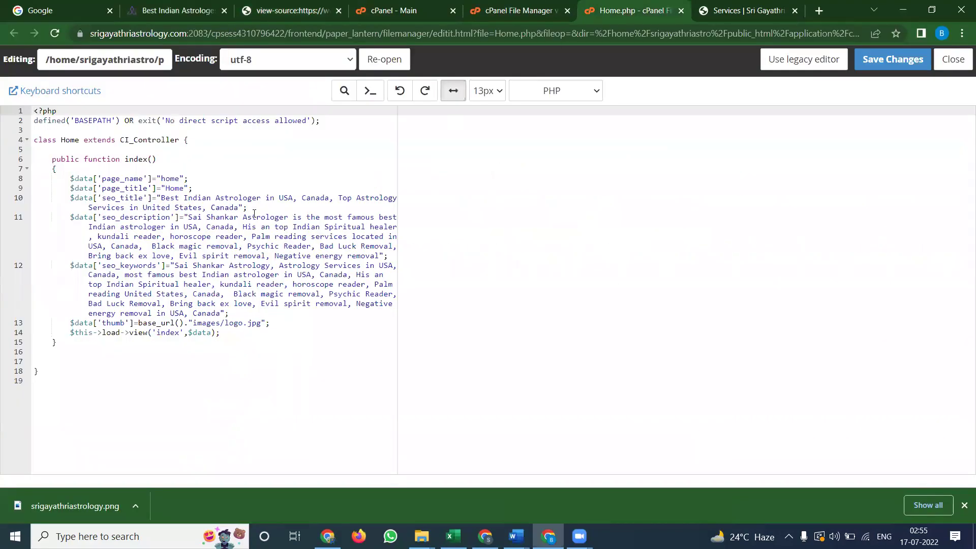
{"action": "left_click_drag", "start_coordinate": [237, 207], "coordinate": [161, 199]}
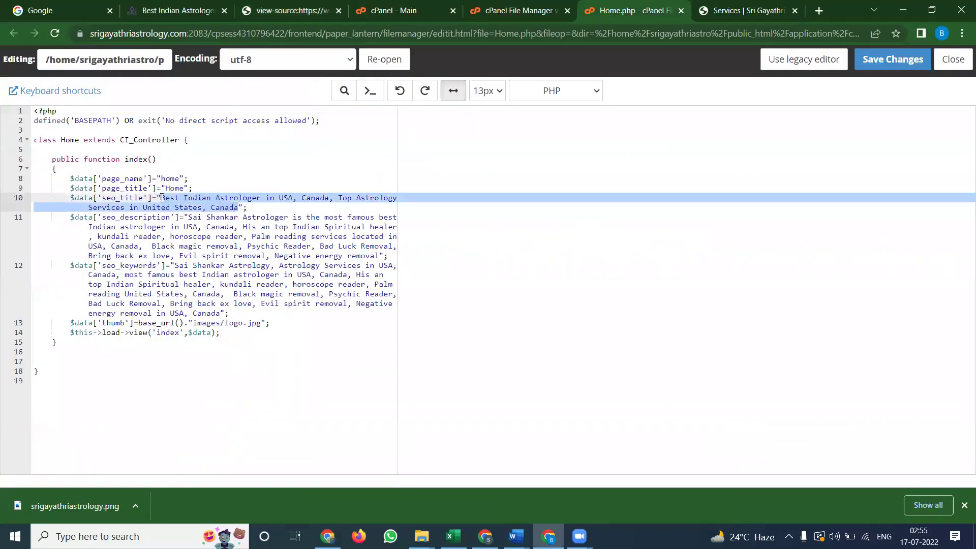
{"action": "key", "text": "ctrl+v"}
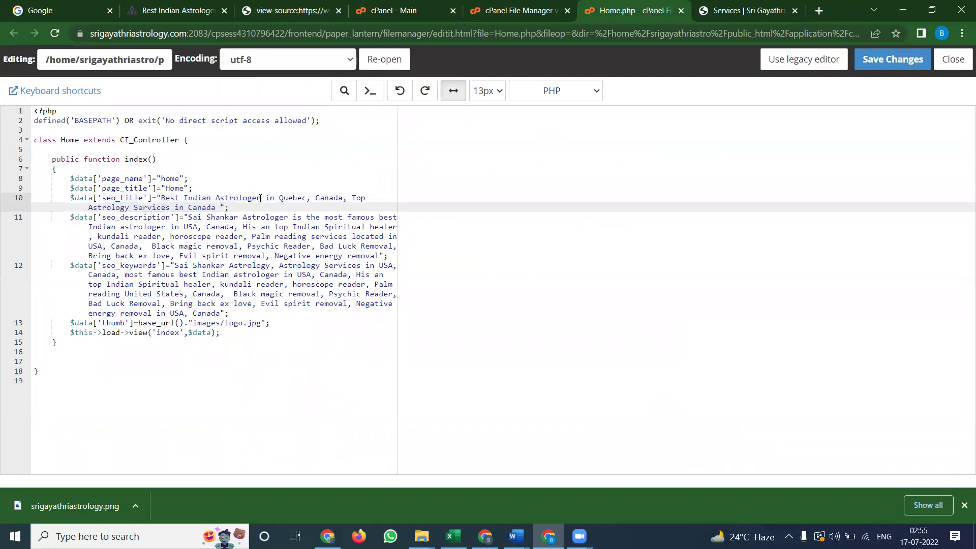
{"action": "left_click", "coordinate": [893, 59]}
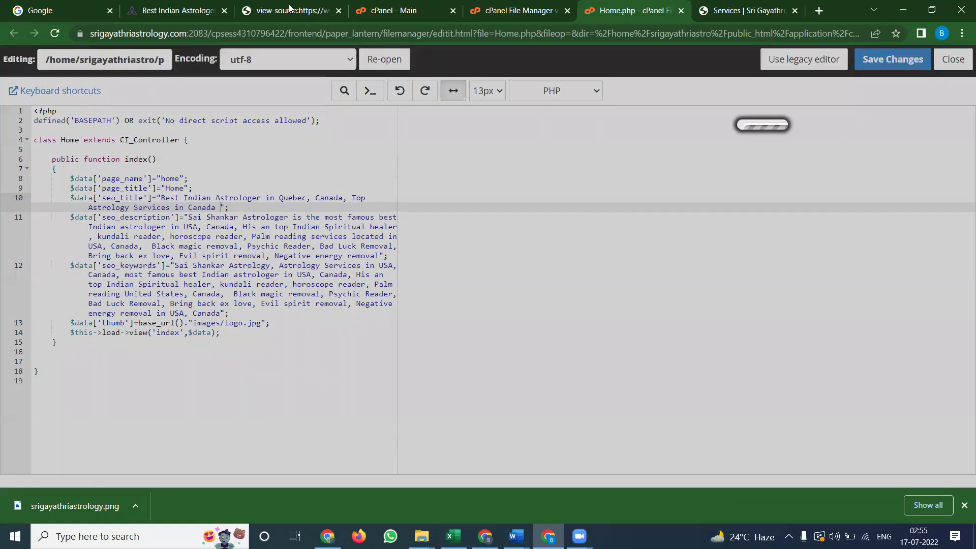
- Reload the homepage source to confirm the new title, then return to the Word notes
{"action": "left_click", "coordinate": [292, 10]}
{"action": "left_click_drag", "start_coordinate": [196, 159], "coordinate": [259, 159]}
{"action": "left_click", "coordinate": [54, 34]}
{"action": "left_click", "coordinate": [516, 537]}
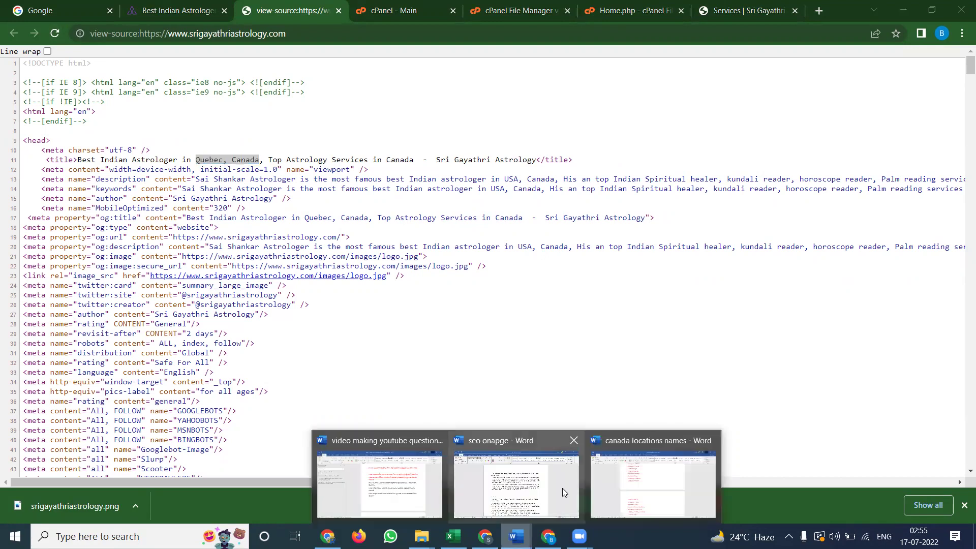
{"action": "left_click", "coordinate": [558, 487]}
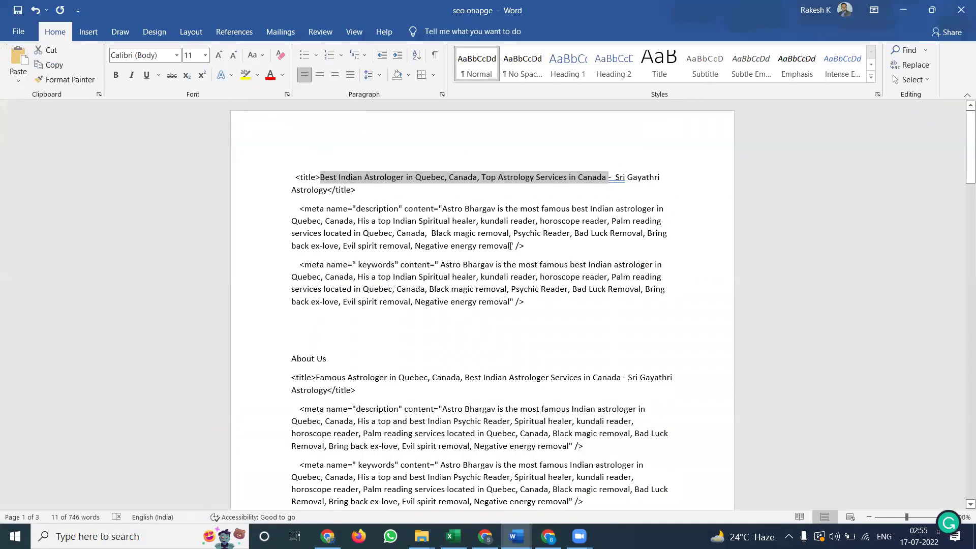
- Replace seo_description on line 11 with the Quebec description from Word and save
{"action": "left_click_drag", "start_coordinate": [510, 246], "coordinate": [442, 207]}
{"action": "key", "text": "ctrl+c"}
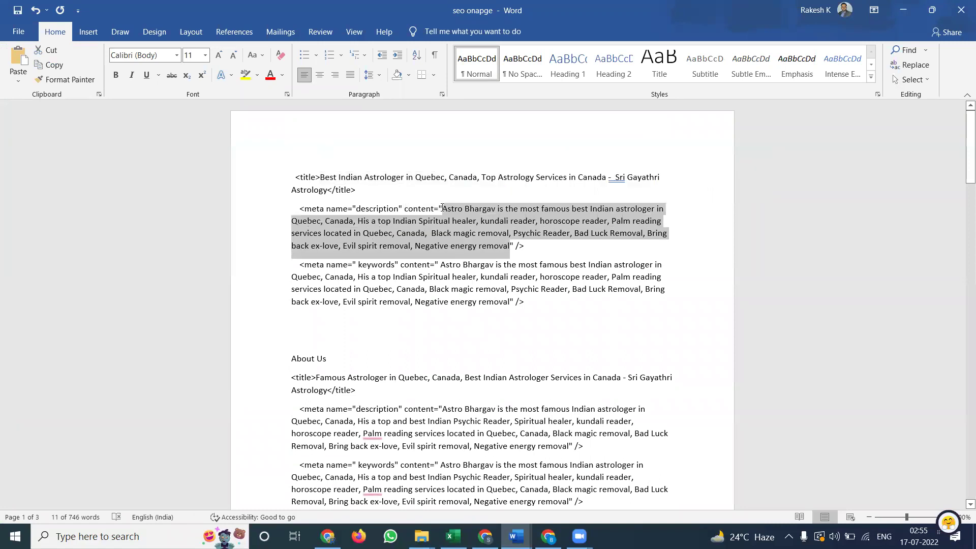
{"action": "key", "text": "alt+Tab"}
{"action": "left_click", "coordinate": [643, 15]}
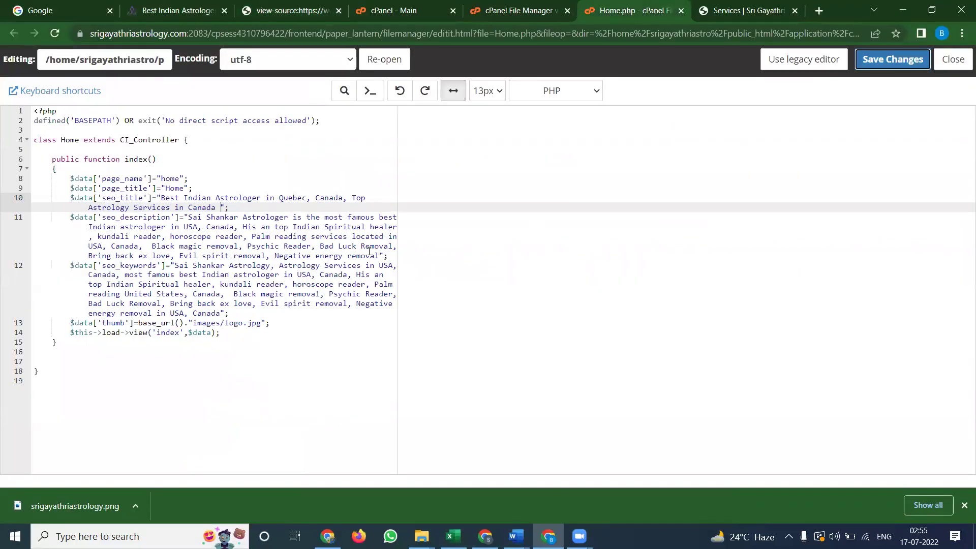
{"action": "left_click_drag", "start_coordinate": [379, 256], "coordinate": [189, 218]}
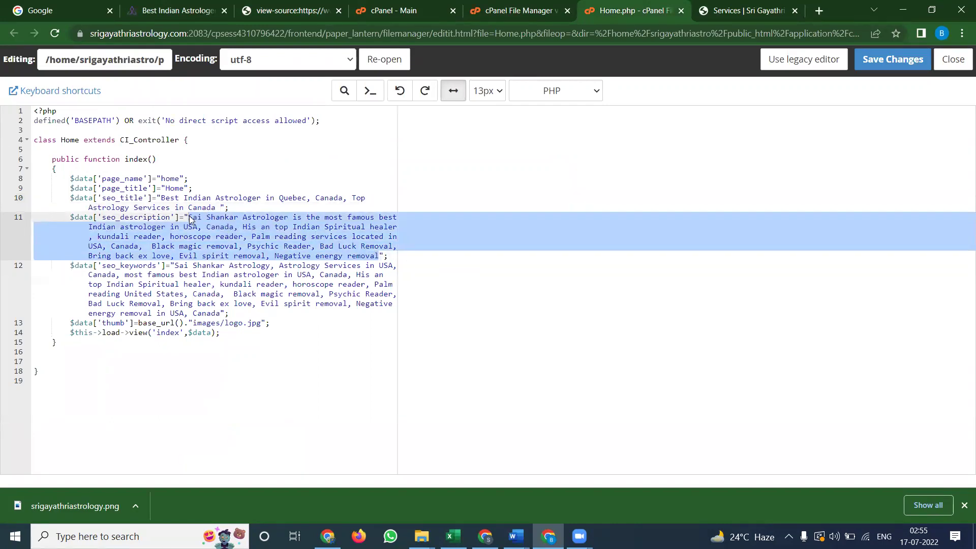
{"action": "key", "text": "ctrl+v"}
{"action": "left_click", "coordinate": [863, 63]}
- In Word, reword the keywords line, removing 'the most' and adding a comma
{"action": "mouse_move", "coordinate": [516, 537]}
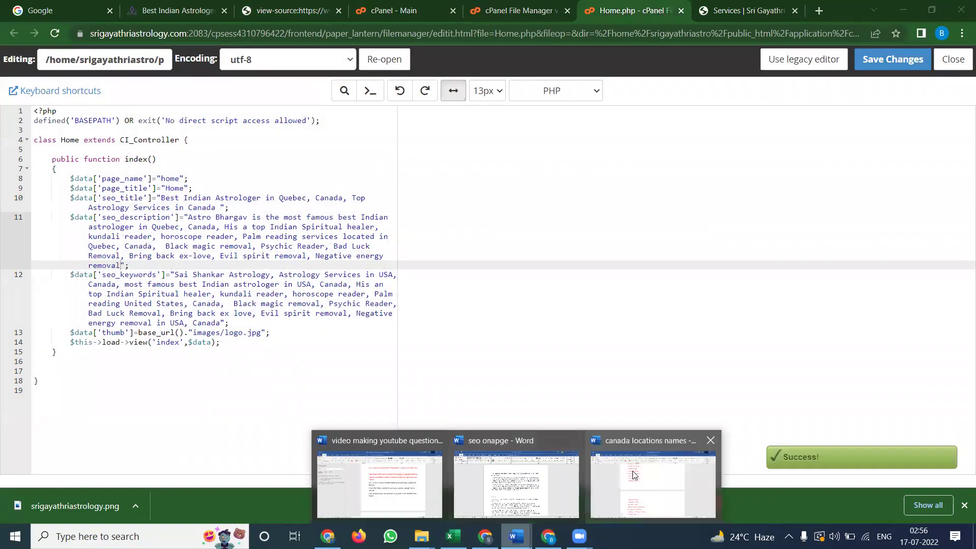
{"action": "left_click", "coordinate": [536, 487]}
{"action": "left_click_drag", "start_coordinate": [510, 304], "coordinate": [444, 266]}
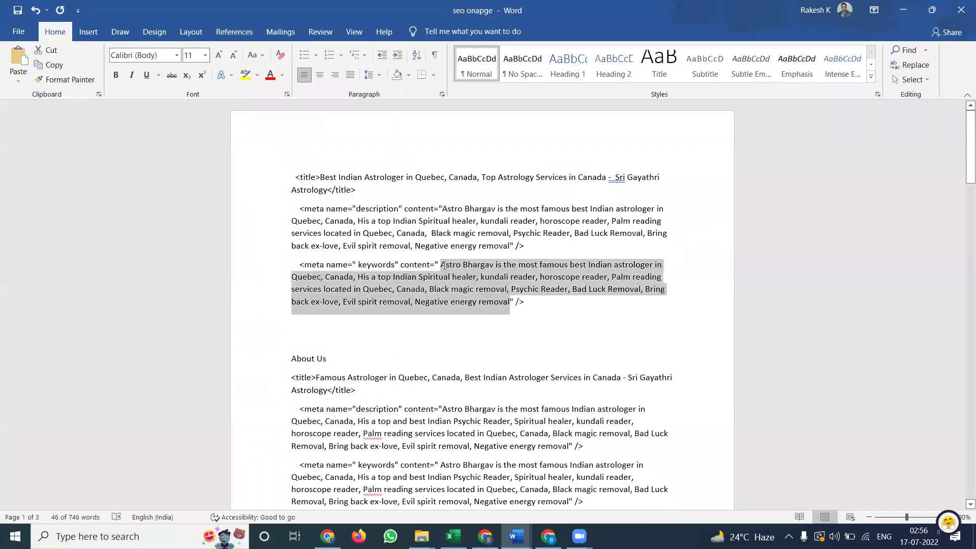
{"action": "left_click", "coordinate": [507, 265]}
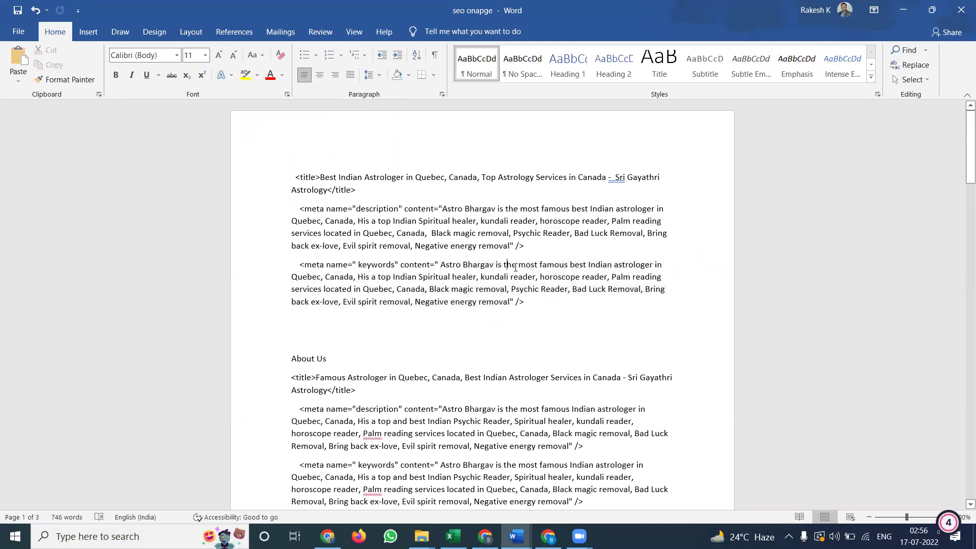
{"action": "left_click", "coordinate": [538, 266]}
{"action": "key", "text": "BackSpace"}
{"action": "key", "text": "BackSpace"}
{"action": "key", "text": "BackSpace"}
{"action": "key", "text": "BackSpace"}
{"action": "key", "text": "BackSpace"}
{"action": "key", "text": "BackSpace"}
{"action": "key", "text": "BackSpace"}
{"action": "key", "text": "BackSpace"}
{"action": "key", "text": "BackSpace"}
{"action": "key", "text": "BackSpace"}
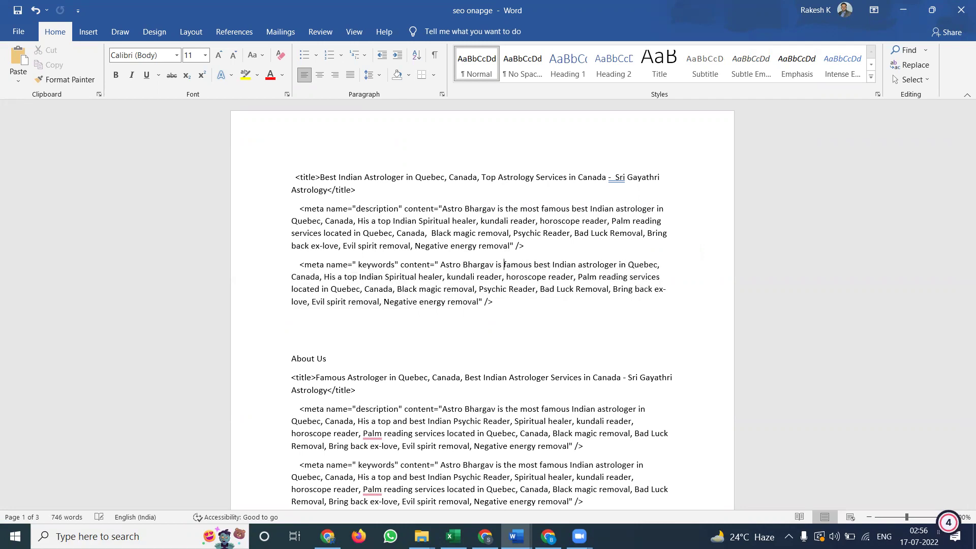
{"action": "key", "text": "BackSpace"}
{"action": "key", "text": "BackSpace"}
{"action": "type", "text": ","}
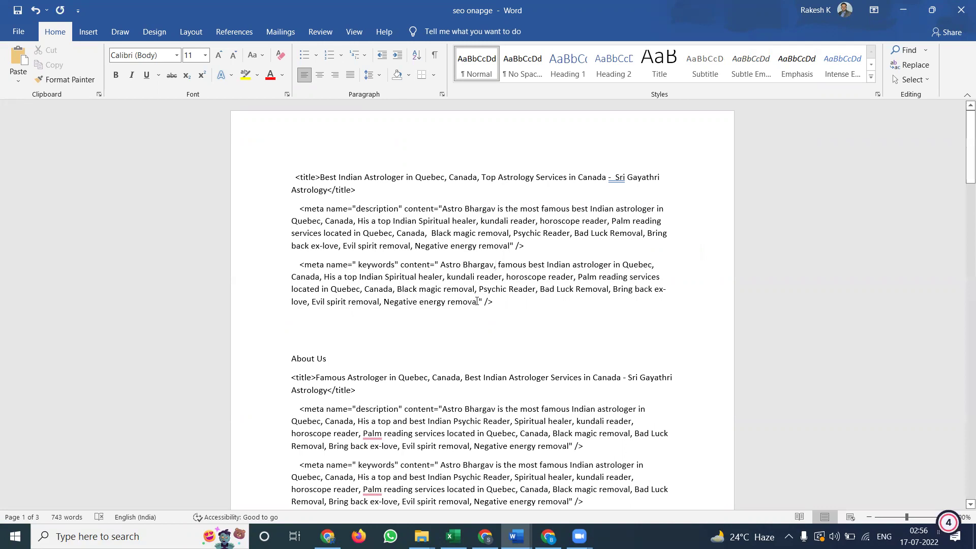
- Paste the edited keywords over seo_keywords on line 12 of Home.php
{"action": "left_click_drag", "start_coordinate": [479, 302], "coordinate": [441, 264]}
{"action": "key", "text": "ctrl+c"}
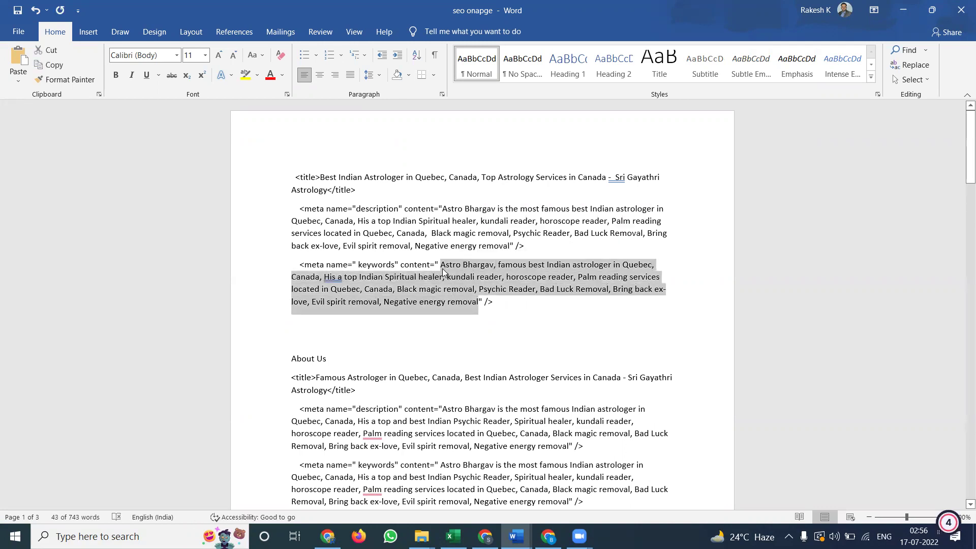
{"action": "key", "text": "alt+Tab"}
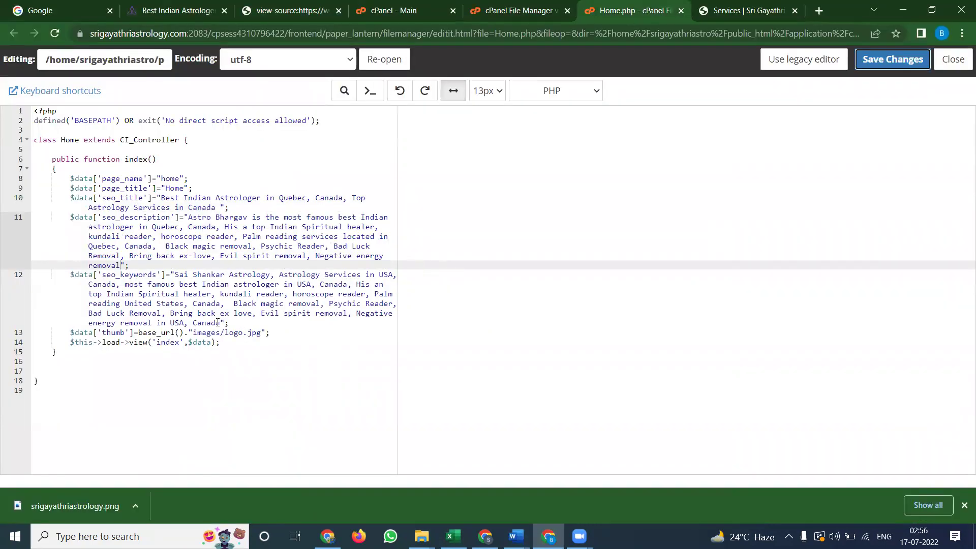
{"action": "left_click_drag", "start_coordinate": [217, 323], "coordinate": [175, 274]}
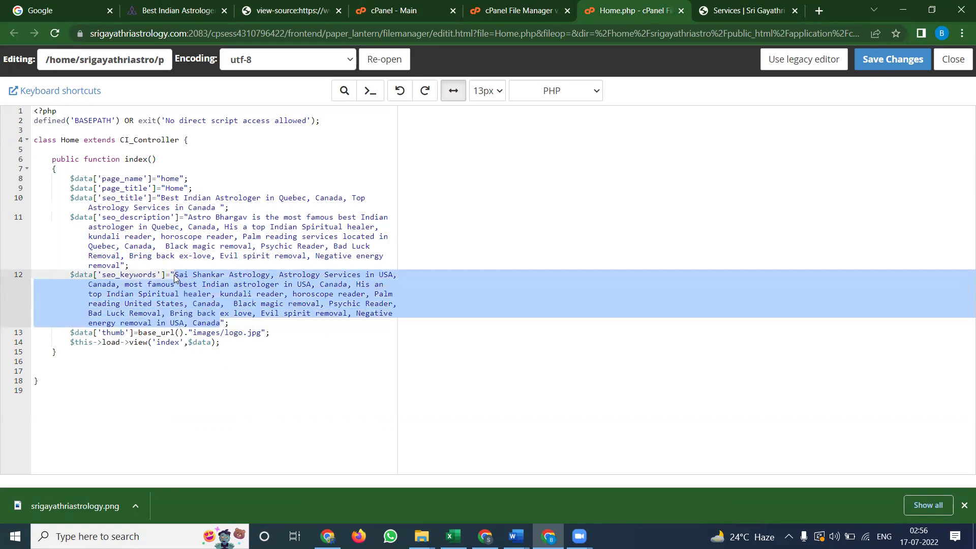
{"action": "key", "text": "ctrl+v"}
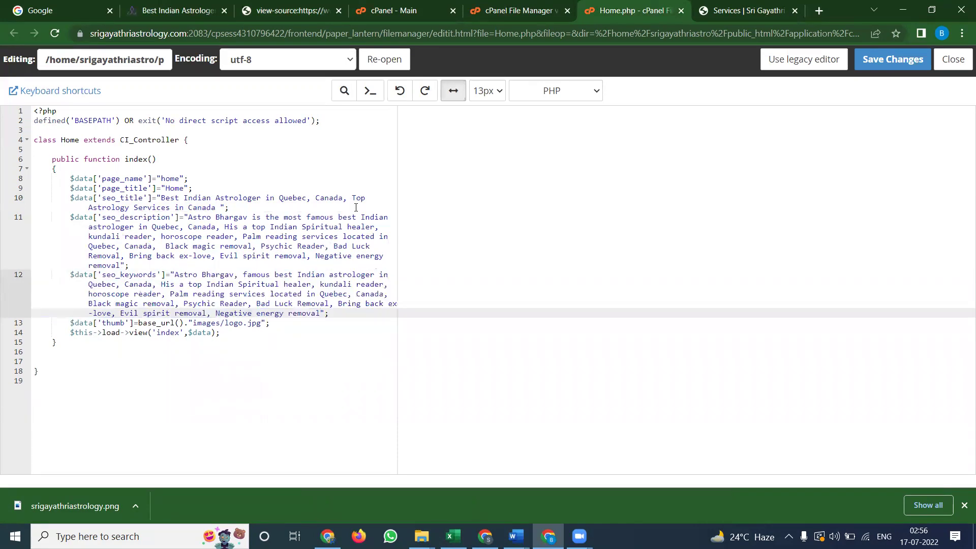
- Save Home.php and check the Quebec description in the homepage source
{"action": "left_click", "coordinate": [894, 60]}
{"action": "left_click", "coordinate": [268, 12]}
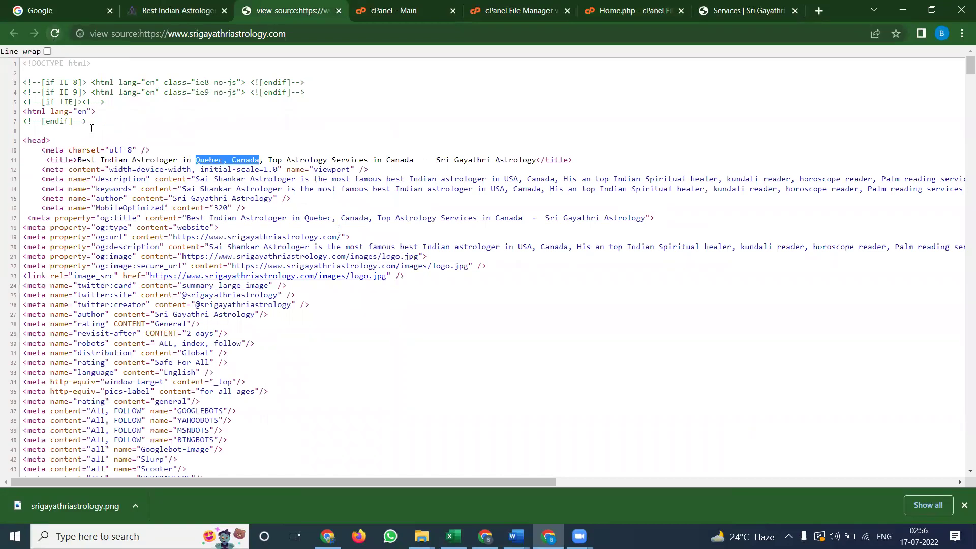
{"action": "scroll", "coordinate": [159, 279], "scroll_direction": "up", "scroll_amount": 2}
{"action": "scroll", "coordinate": [228, 211], "scroll_direction": "up", "scroll_amount": 1}
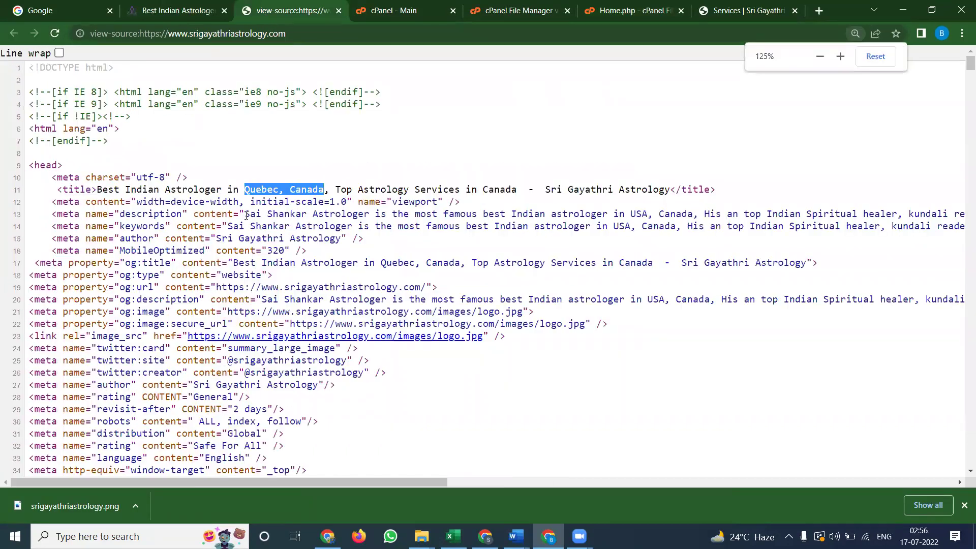
{"action": "left_click_drag", "start_coordinate": [244, 214], "coordinate": [311, 214]}
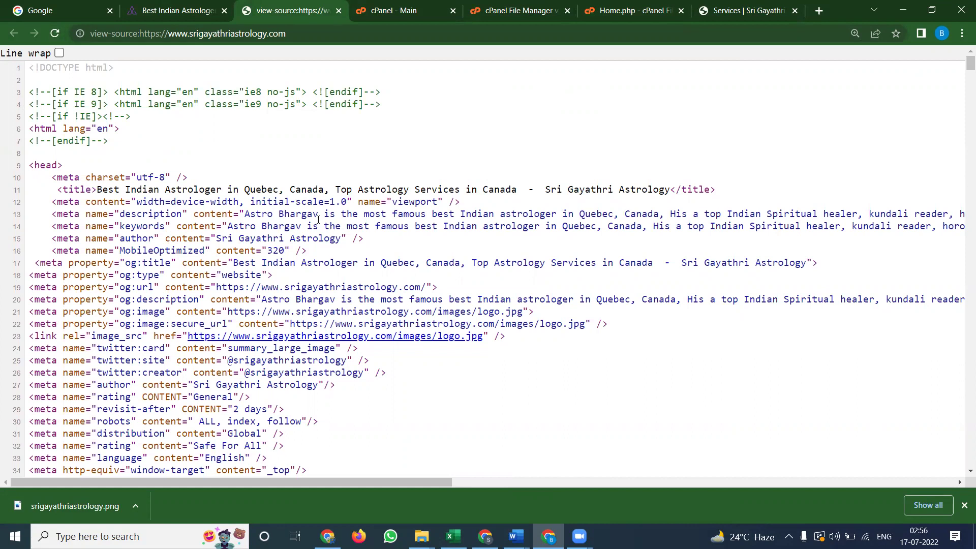
- Reload the live homepage, close the old source, and view the About Us page source
{"action": "left_click", "coordinate": [189, 7]}
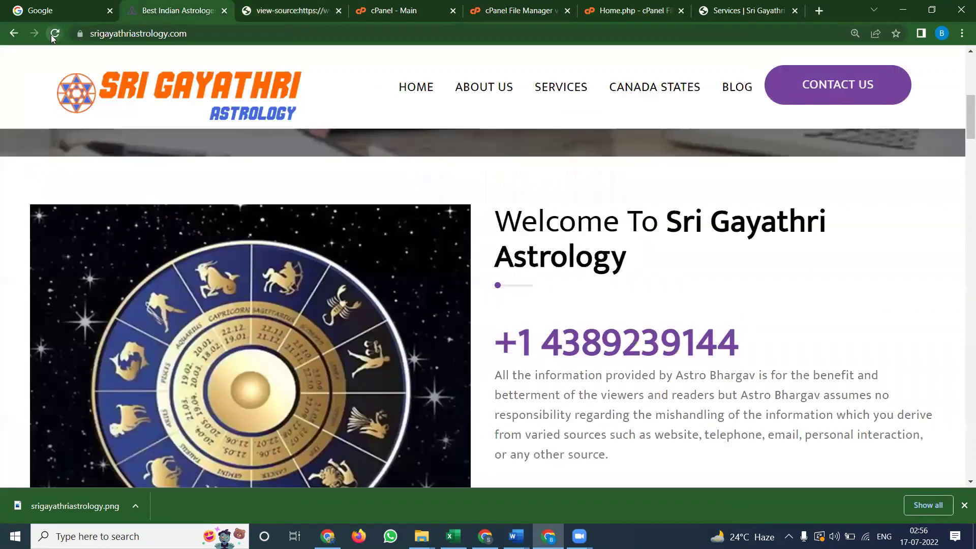
{"action": "left_click", "coordinate": [52, 36]}
{"action": "key", "text": "ctrl+minus"}
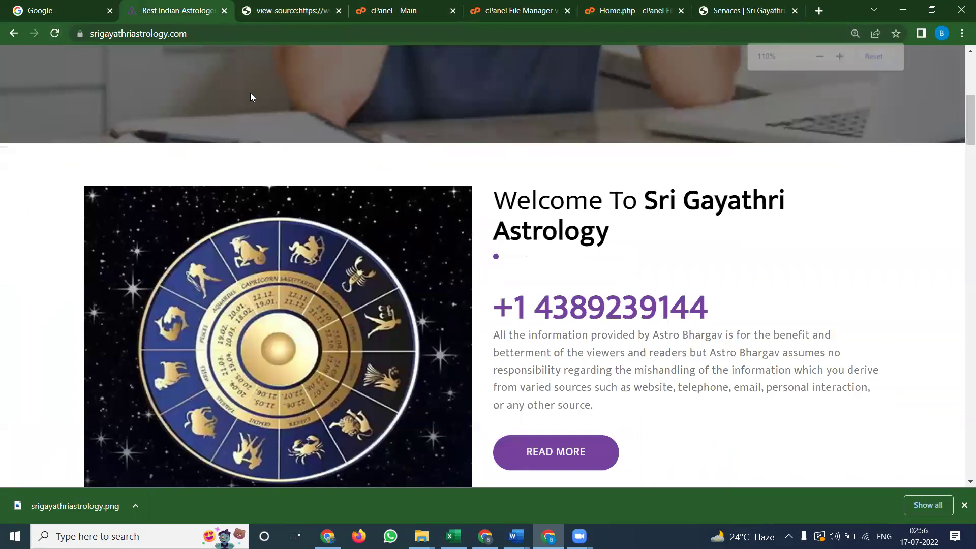
{"action": "scroll", "coordinate": [249, 99], "scroll_direction": "up", "scroll_amount": 4}
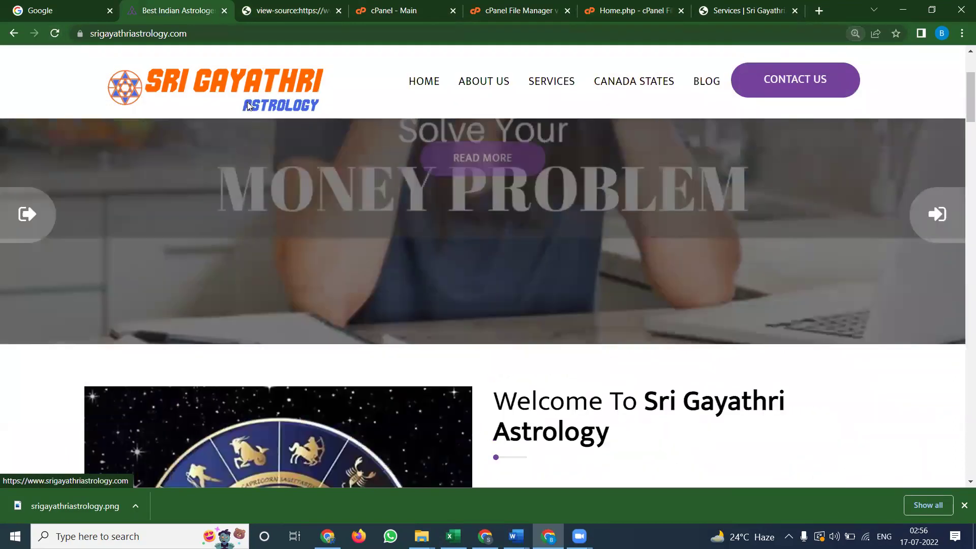
{"action": "key", "text": "ctrl+minus"}
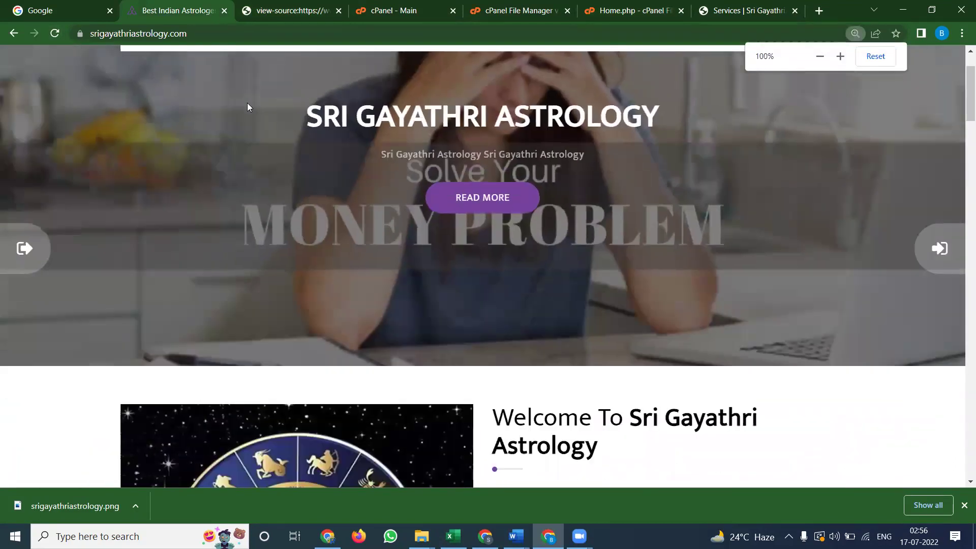
{"action": "scroll", "coordinate": [241, 104], "scroll_direction": "up", "scroll_amount": 2}
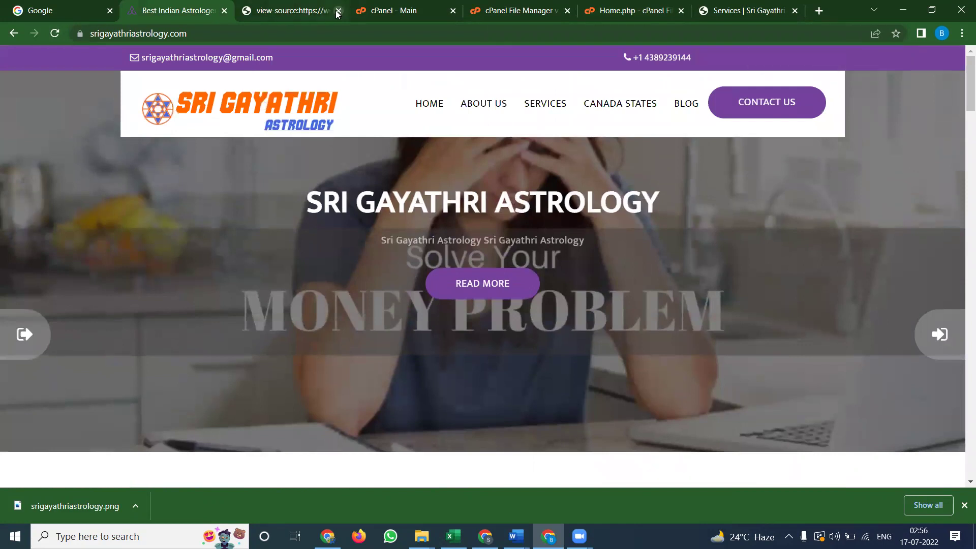
{"action": "left_click", "coordinate": [339, 11]}
{"action": "left_click", "coordinate": [489, 106]}
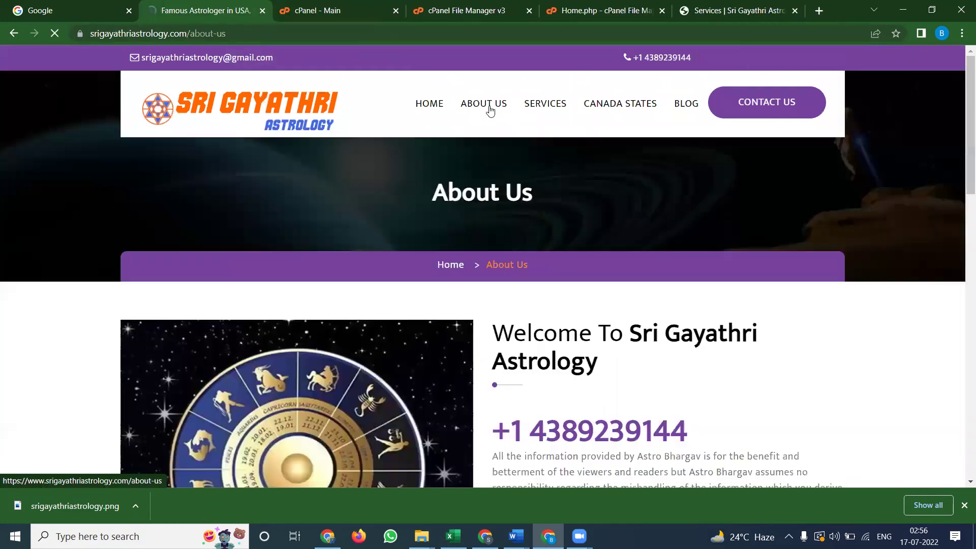
{"action": "key", "text": "ctrl+u"}
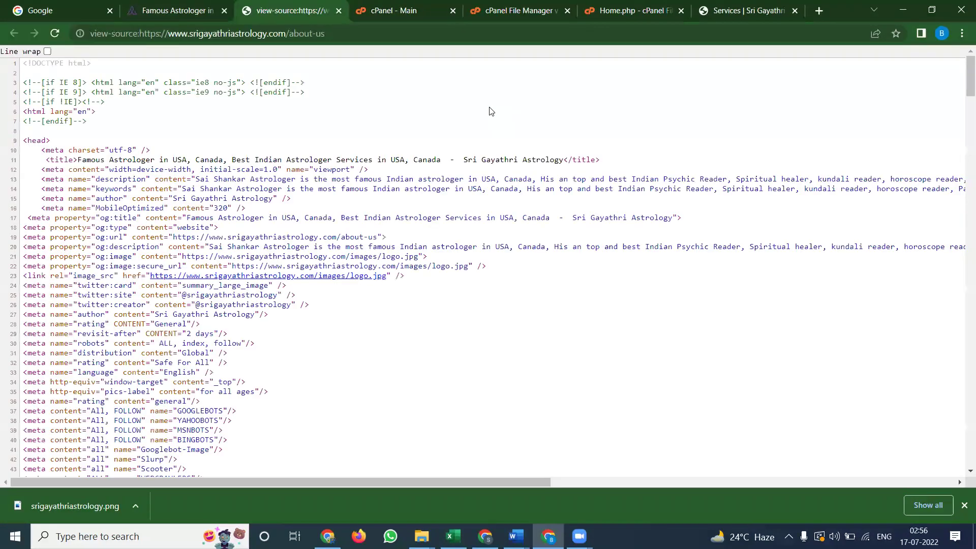
- Close the Home.php editor, log out of the site admin, and open About_us.php for editing
{"action": "left_click", "coordinate": [641, 11]}
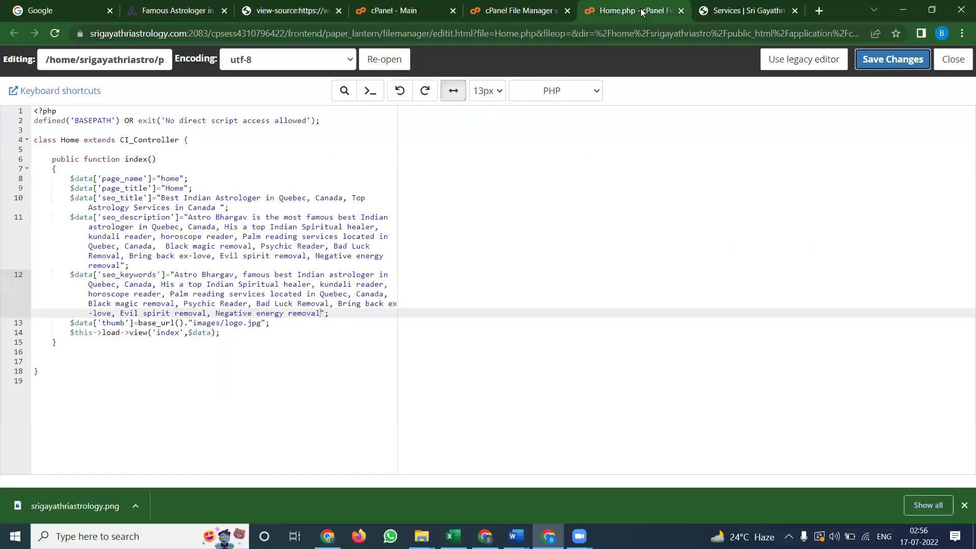
{"action": "left_click", "coordinate": [681, 10]}
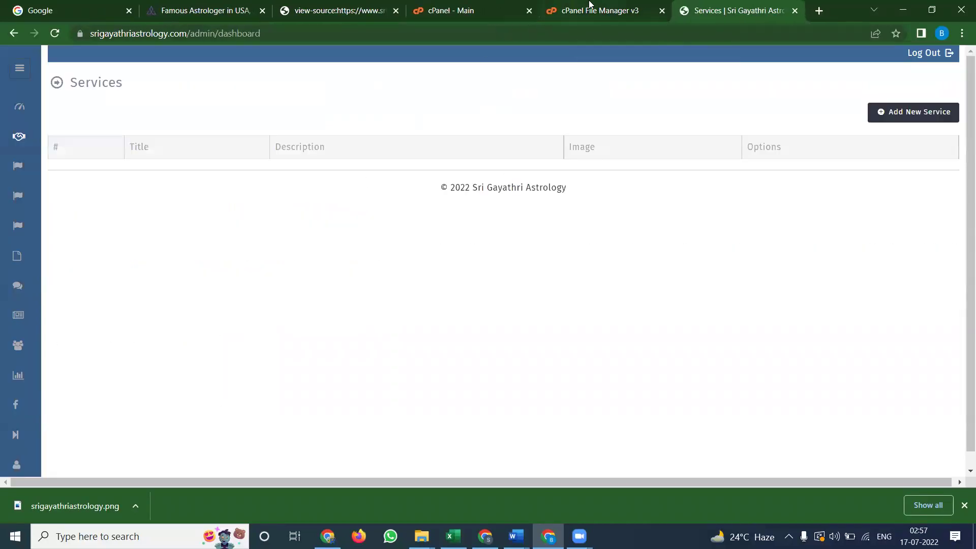
{"action": "left_click", "coordinate": [924, 53]}
{"action": "left_click", "coordinate": [575, 16]}
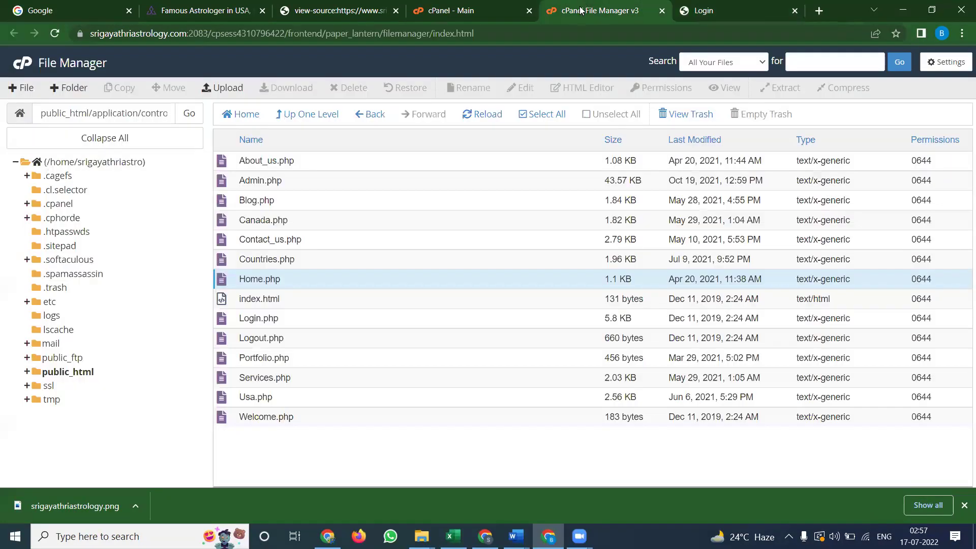
{"action": "right_click", "coordinate": [260, 159]}
{"action": "left_click", "coordinate": [281, 206]}
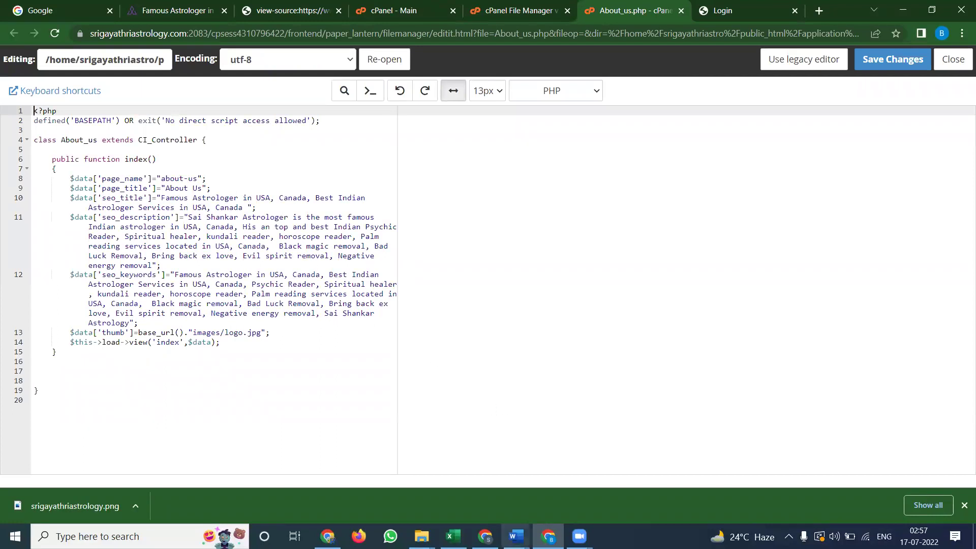
- Replace About_us.php's seo_title on line 10 with the Quebec title from Word
{"action": "mouse_move", "coordinate": [516, 536]}
{"action": "left_click", "coordinate": [515, 502]}
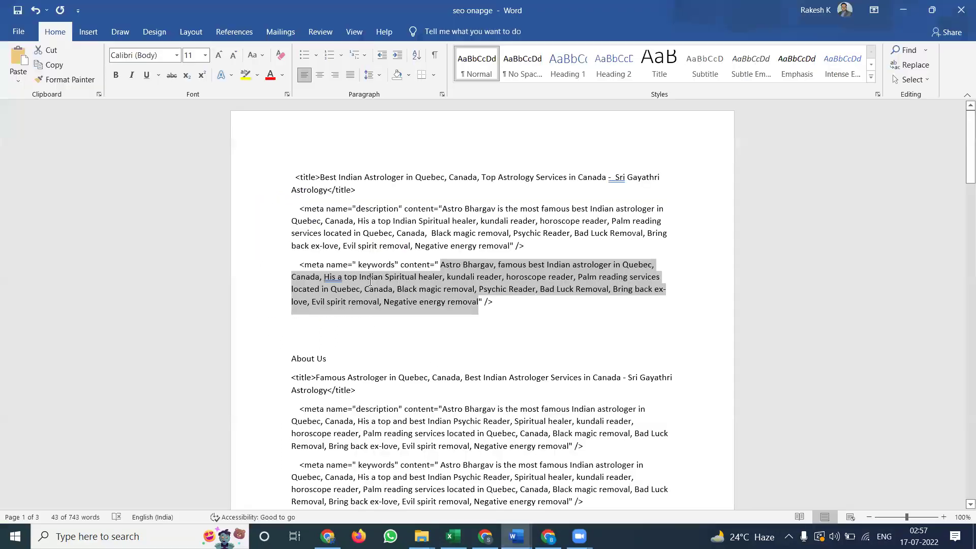
{"action": "scroll", "coordinate": [366, 287], "scroll_direction": "down", "scroll_amount": 1}
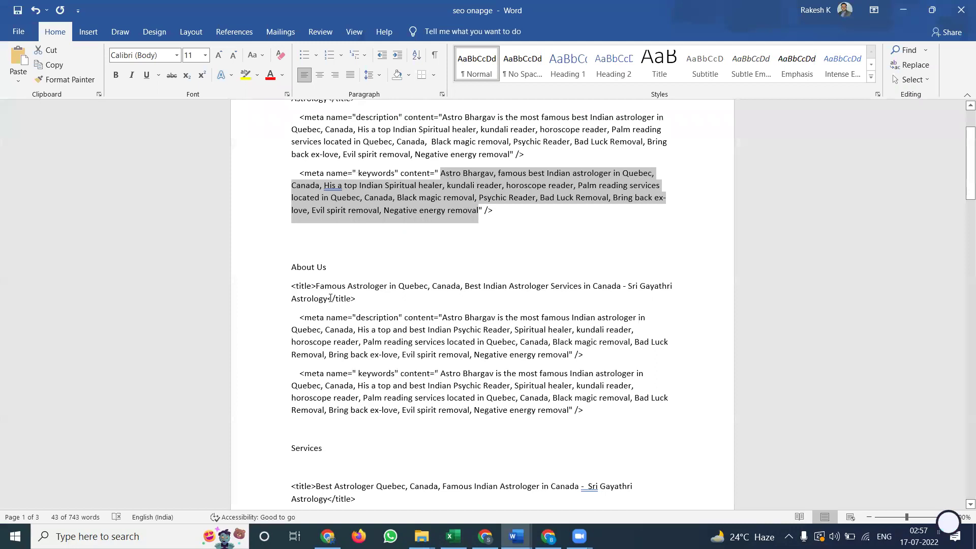
{"action": "left_click_drag", "start_coordinate": [326, 299], "coordinate": [319, 288]}
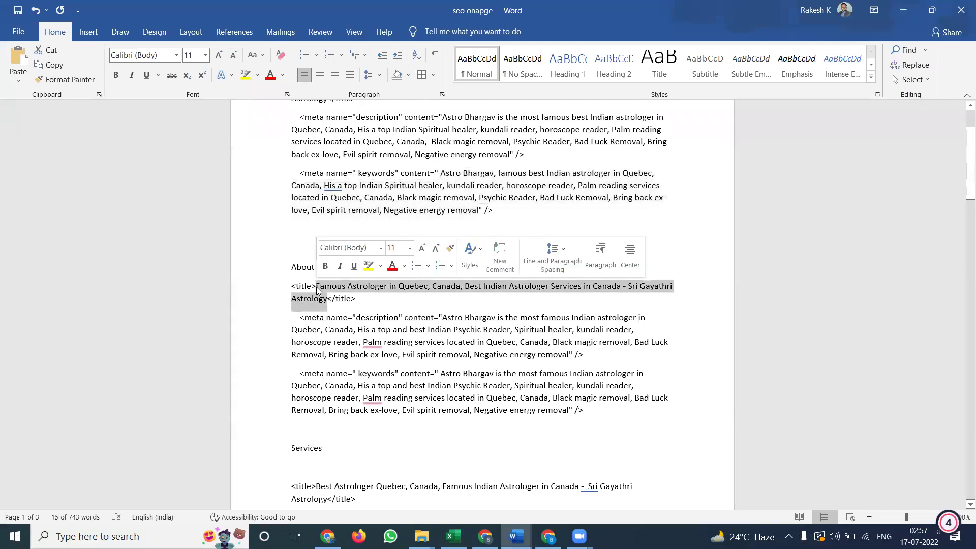
{"action": "left_click", "coordinate": [319, 286]}
{"action": "left_click_drag", "start_coordinate": [319, 285], "coordinate": [613, 288]}
{"action": "key", "text": "ctrl+c"}
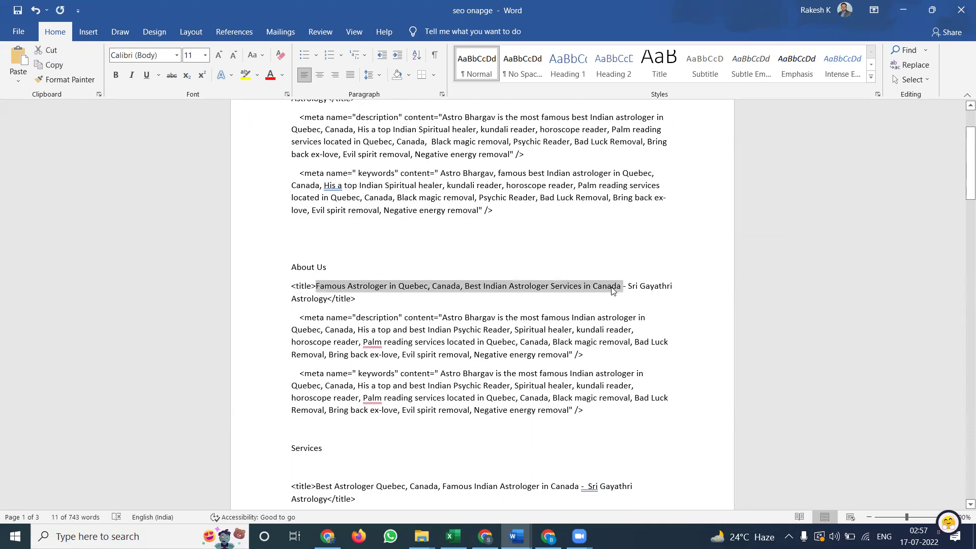
{"action": "key", "text": "alt+Tab"}
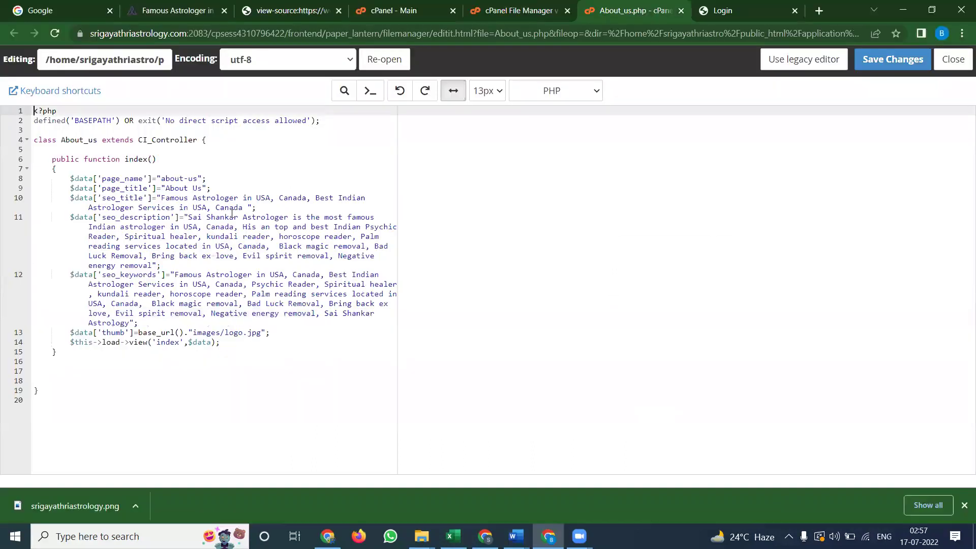
{"action": "left_click_drag", "start_coordinate": [244, 207], "coordinate": [160, 199]}
{"action": "key", "text": "ctrl+v"}
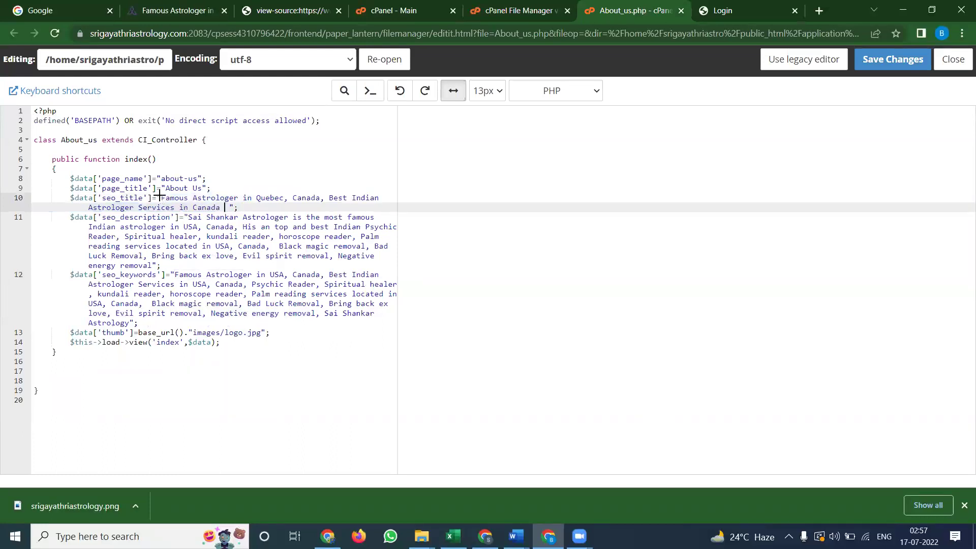
- Replace seo_description on line 11 with the About Us Quebec description and save
{"action": "key", "text": "alt+Tab"}
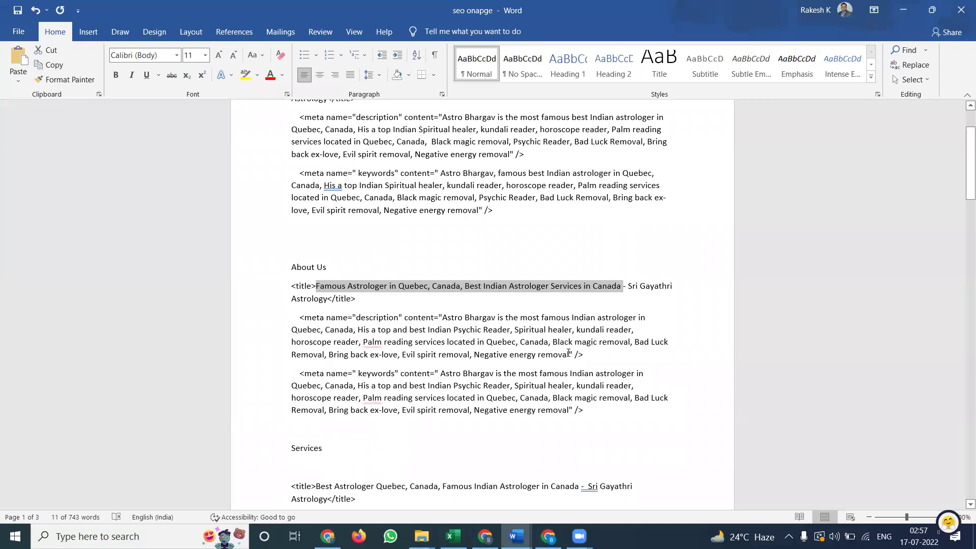
{"action": "left_click_drag", "start_coordinate": [568, 355], "coordinate": [447, 322]}
{"action": "key", "text": "ctrl+c"}
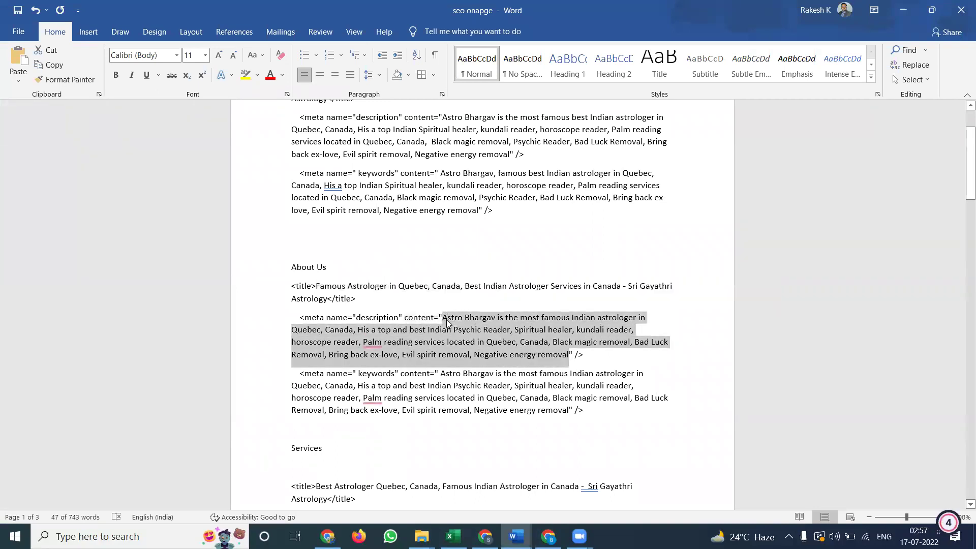
{"action": "key", "text": "alt+Tab"}
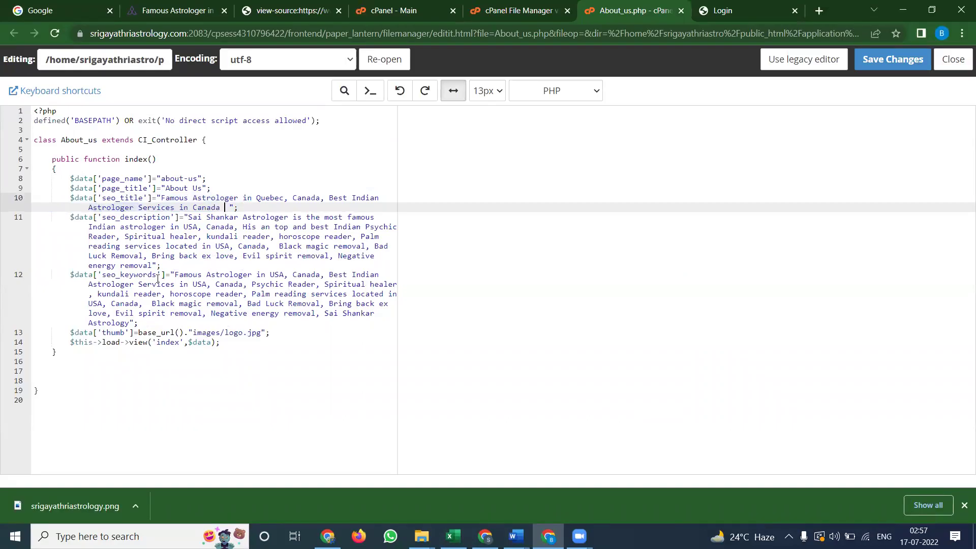
{"action": "left_click_drag", "start_coordinate": [152, 262], "coordinate": [189, 222]}
{"action": "key", "text": "ctrl+v"}
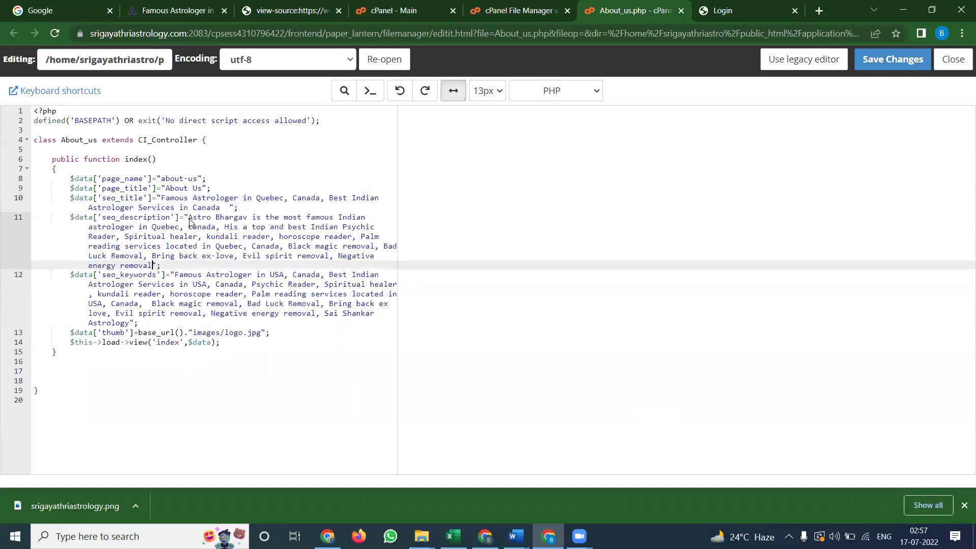
{"action": "left_click", "coordinate": [893, 60]}
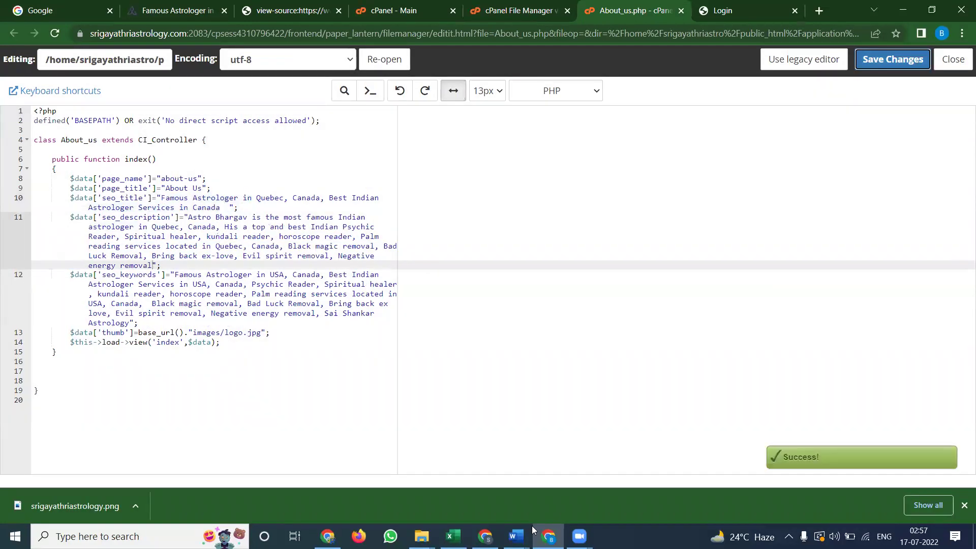
- Remove 'is the most' after Astro Bhargav, add a comma, and select the keywords text
{"action": "mouse_move", "coordinate": [516, 535]}
{"action": "left_click", "coordinate": [502, 454]}
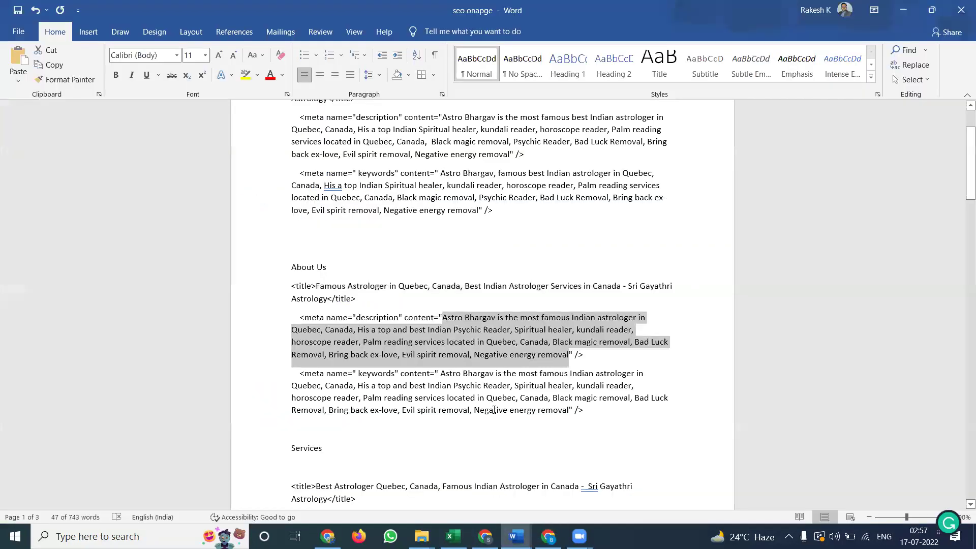
{"action": "left_click", "coordinate": [519, 375]}
{"action": "key", "text": "BackSpace"}
{"action": "key", "text": "BackSpace"}
{"action": "key", "text": "BackSpace"}
{"action": "key", "text": "BackSpace"}
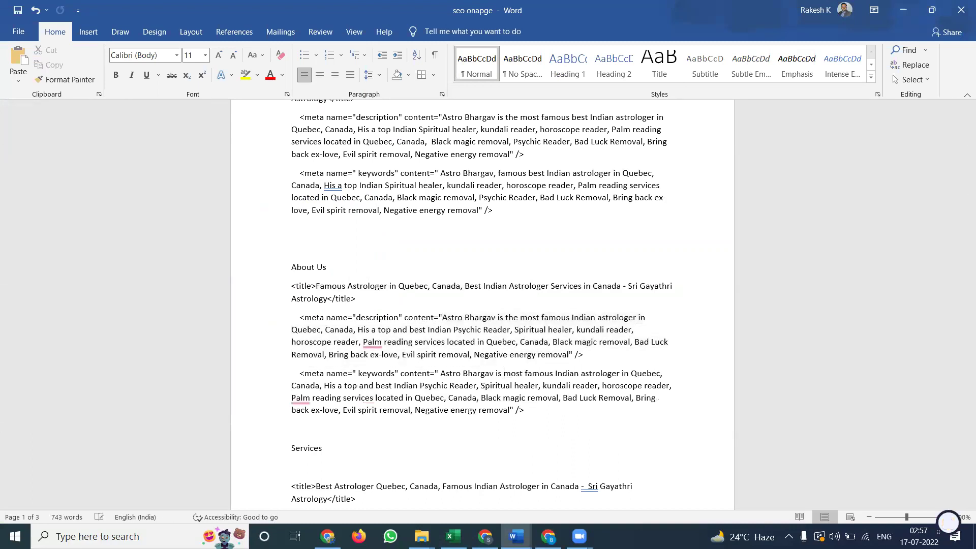
{"action": "key", "text": "BackSpace"}
{"action": "key", "text": "BackSpace"}
{"action": "key", "text": "BackSpace"}
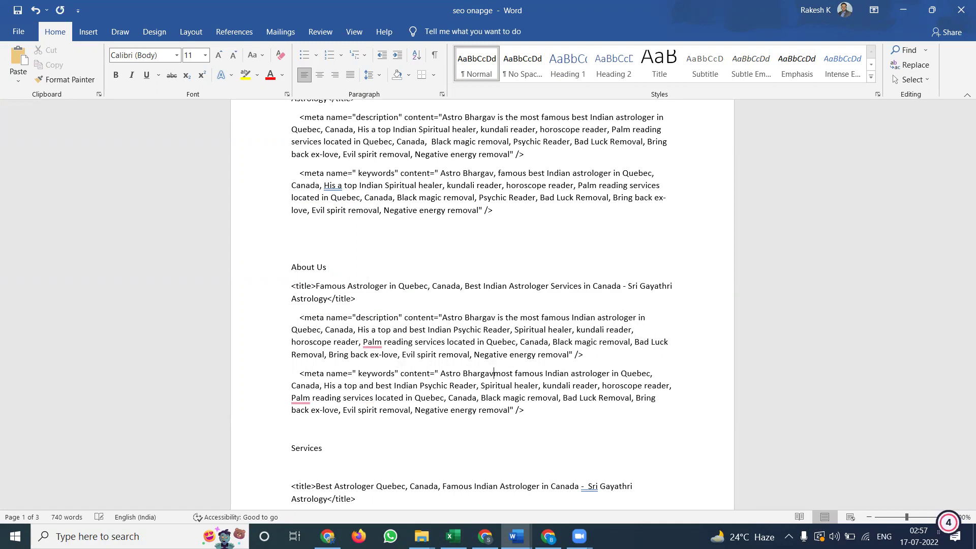
{"action": "type", "text": ","}
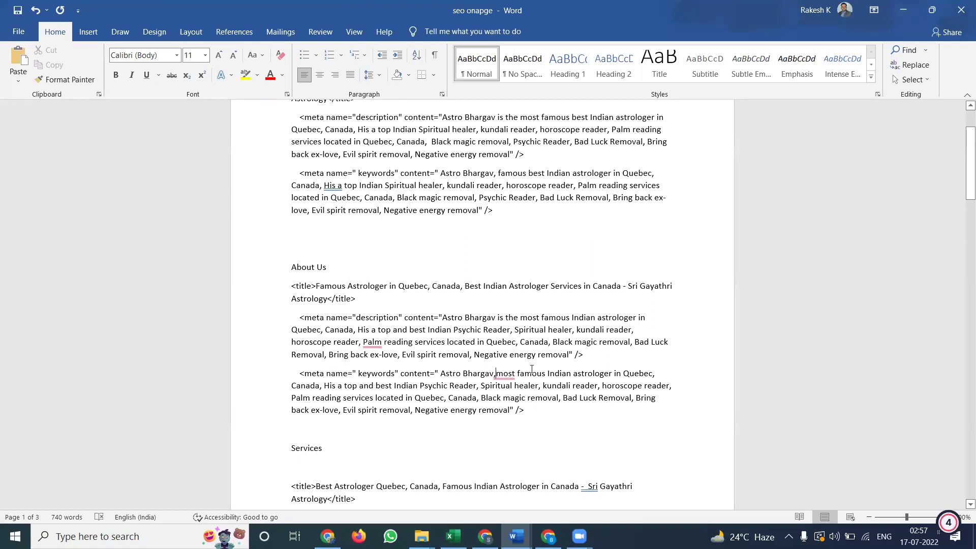
{"action": "double_click", "coordinate": [505, 375]}
{"action": "key", "text": "Delete"}
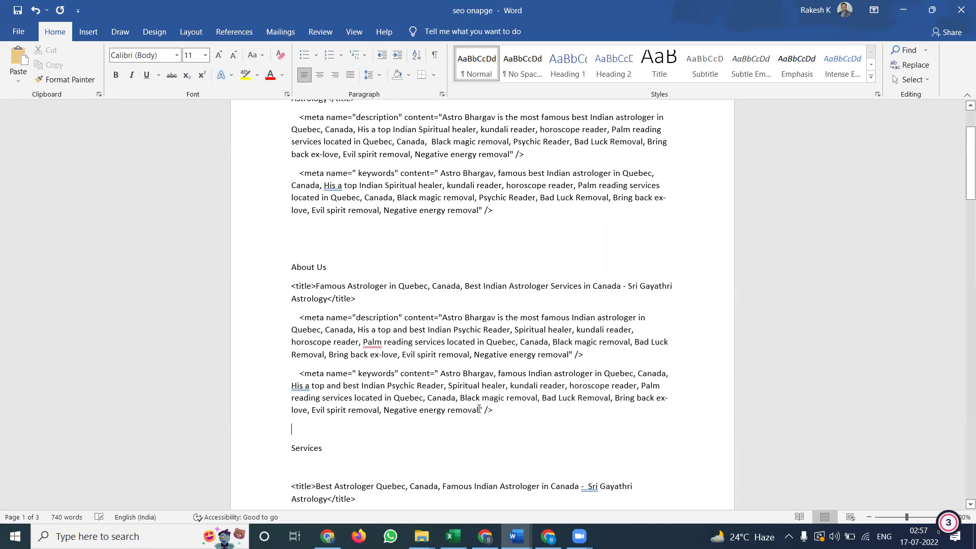
{"action": "left_click_drag", "start_coordinate": [476, 410], "coordinate": [440, 375]}
{"action": "key", "text": "ctrl+c"}
- Paste the Quebec keywords over seo_keywords, save, and check the About Us page source
{"action": "key", "text": "alt+Tab"}
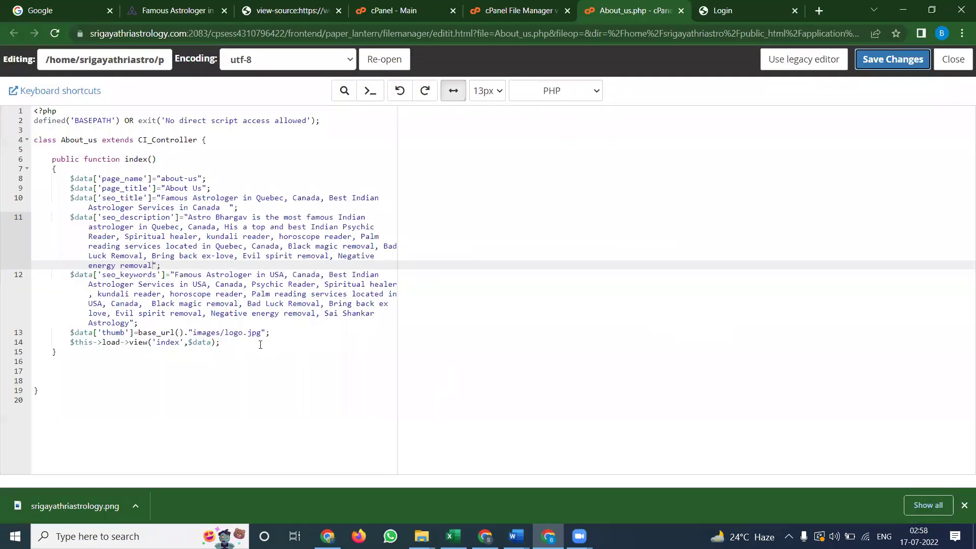
{"action": "left_click_drag", "start_coordinate": [129, 326], "coordinate": [177, 276]}
{"action": "key", "text": "ctrl+v"}
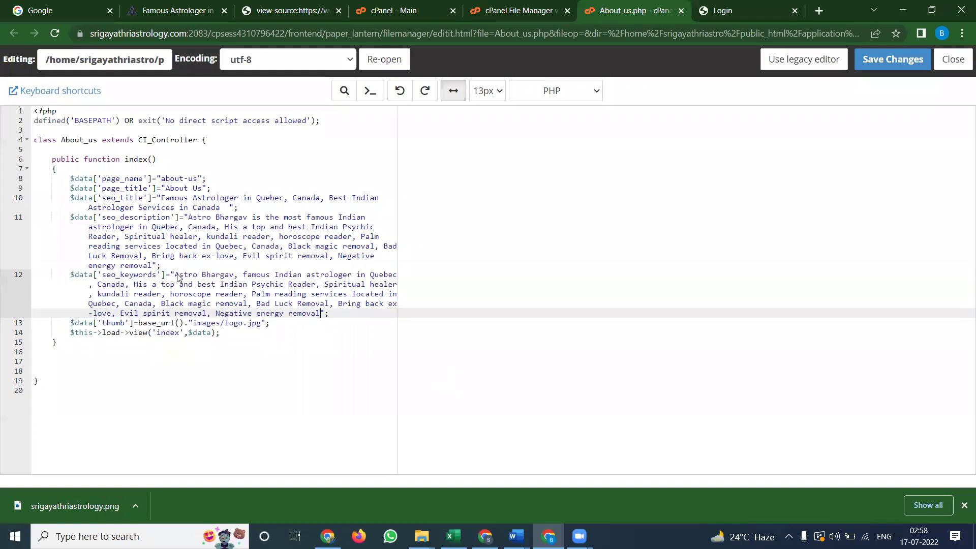
{"action": "left_click", "coordinate": [893, 59]}
{"action": "left_click", "coordinate": [294, 10]}
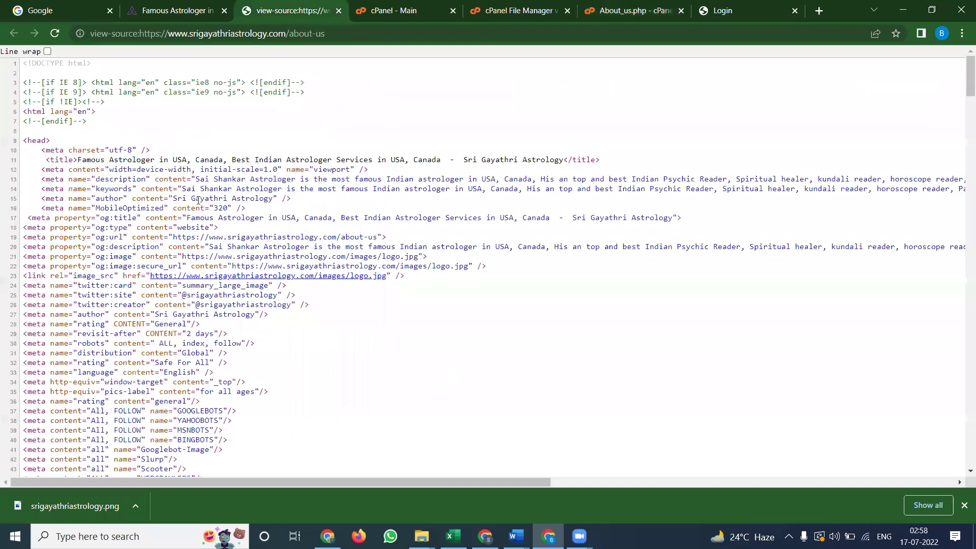
{"action": "key", "text": "ctrl+plus"}
{"action": "key", "text": "ctrl+plus"}
{"action": "key", "text": "ctrl+plus"}
{"action": "key", "text": "ctrl+plus"}
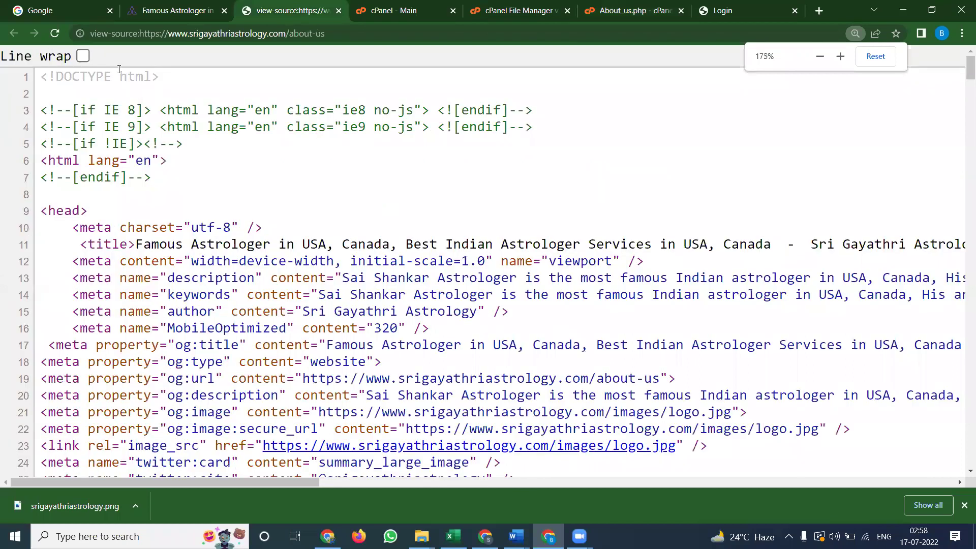
{"action": "left_click", "coordinate": [55, 36]}
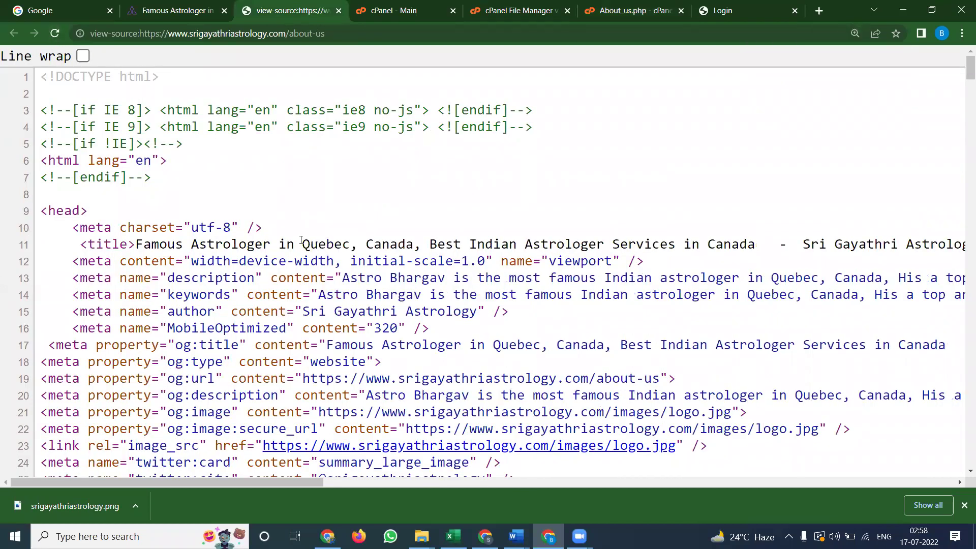
{"action": "left_click_drag", "start_coordinate": [303, 244], "coordinate": [796, 244]}
- Delete the trailing spaces after Canada in About_us.php's seo_title and save
{"action": "left_click", "coordinate": [626, 9]}
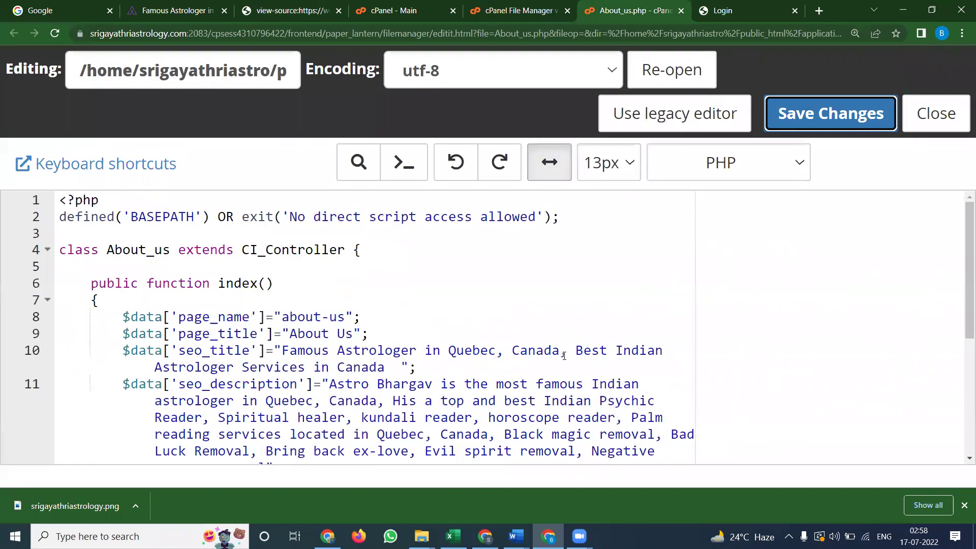
{"action": "left_click", "coordinate": [396, 371]}
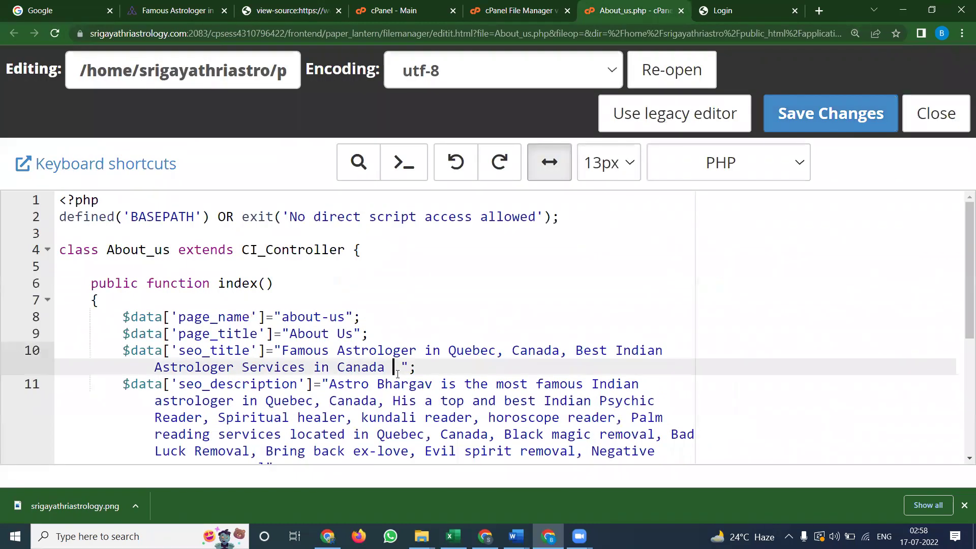
{"action": "key", "text": "BackSpace"}
{"action": "key", "text": "Delete"}
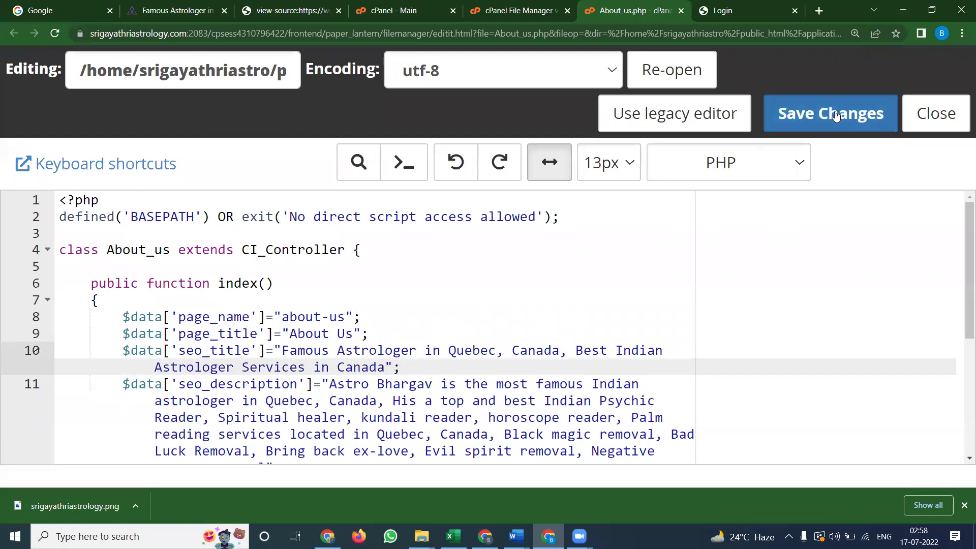
{"action": "left_click", "coordinate": [846, 118]}
- Reload the About Us page source to check its updated title, zooming the text out
{"action": "left_click", "coordinate": [267, 15]}
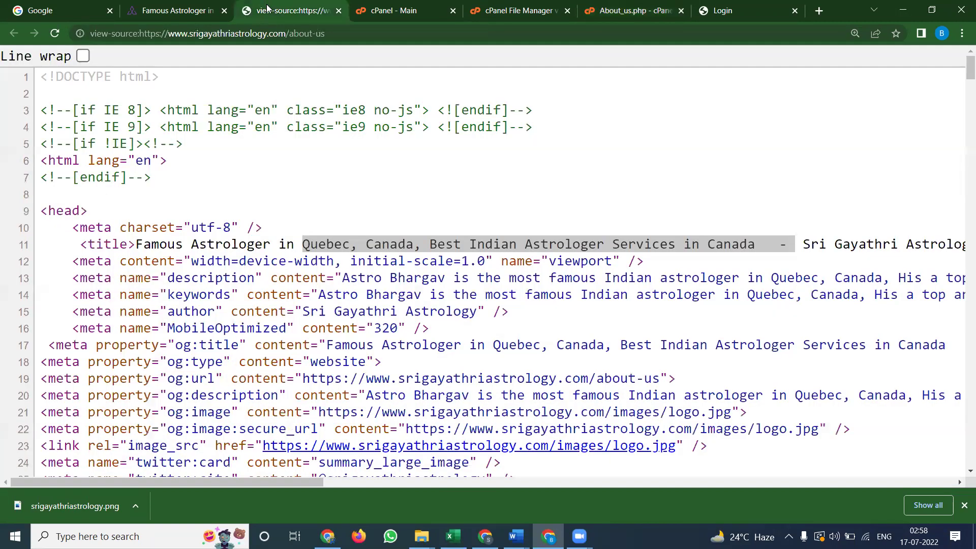
{"action": "key", "text": "F5"}
{"action": "left_click_drag", "start_coordinate": [756, 244], "coordinate": [788, 244]}
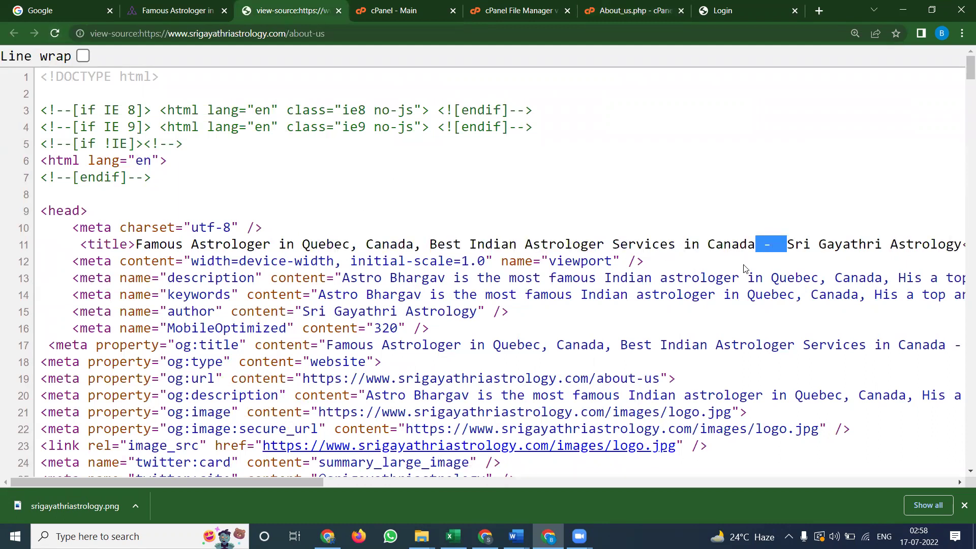
{"action": "key", "text": "ctrl+minus"}
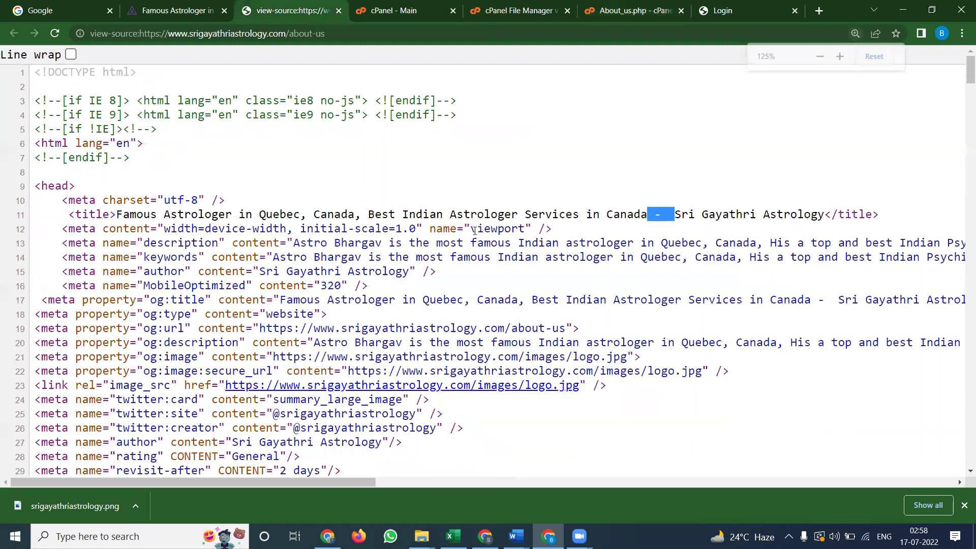
{"action": "key", "text": "ctrl+minus"}
- Open the Services page source and close the About_us.php editor
{"action": "left_click", "coordinate": [167, 13]}
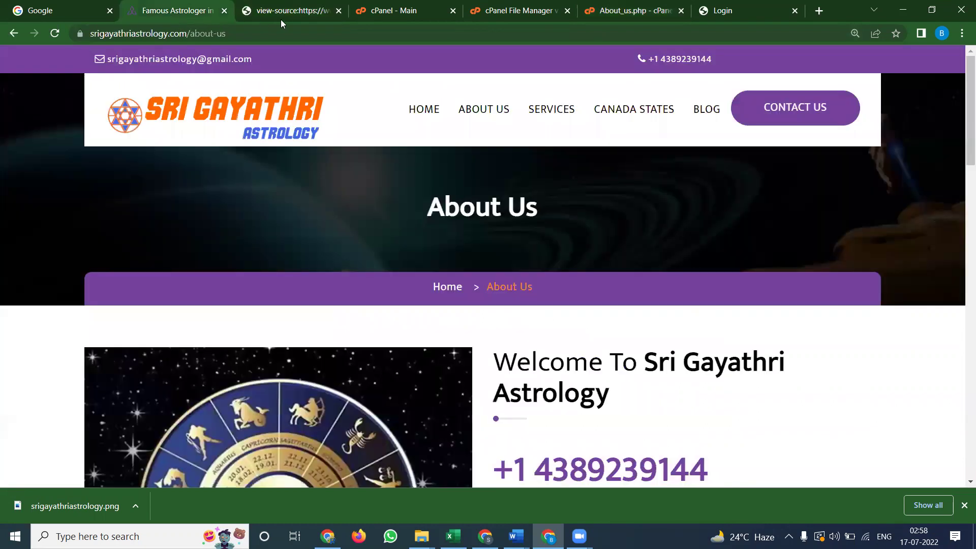
{"action": "left_click", "coordinate": [338, 11]}
{"action": "left_click", "coordinate": [529, 111]}
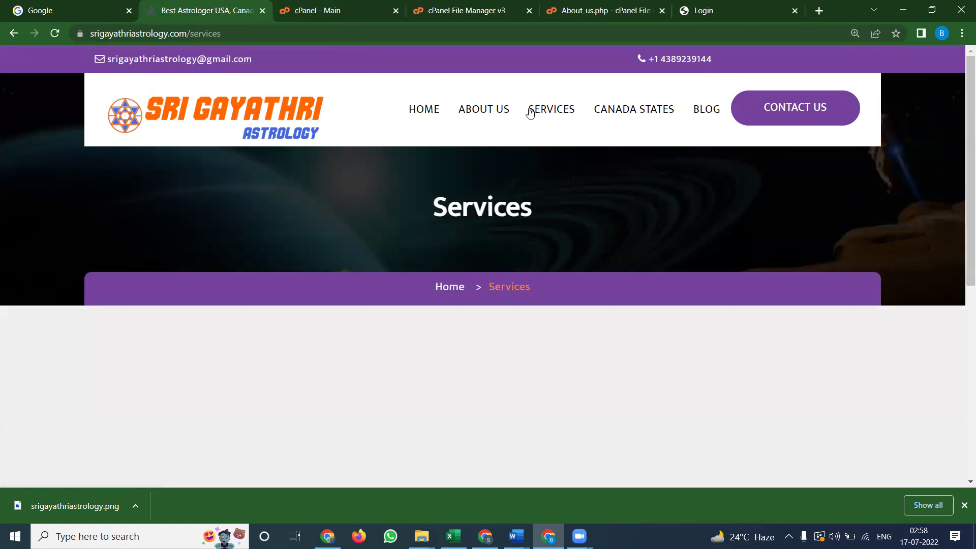
{"action": "key", "text": "ctrl+u"}
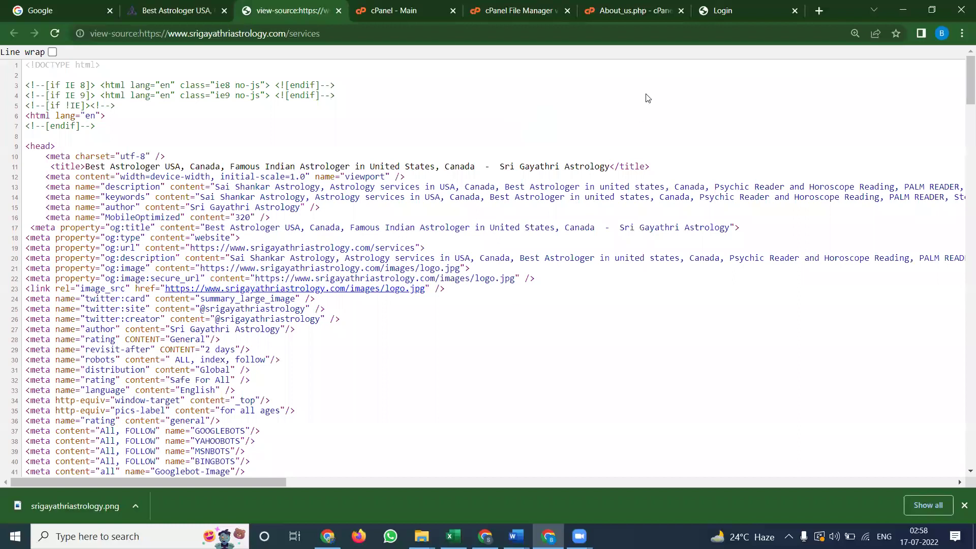
{"action": "left_click", "coordinate": [661, 11]}
{"action": "left_click", "coordinate": [682, 10]}
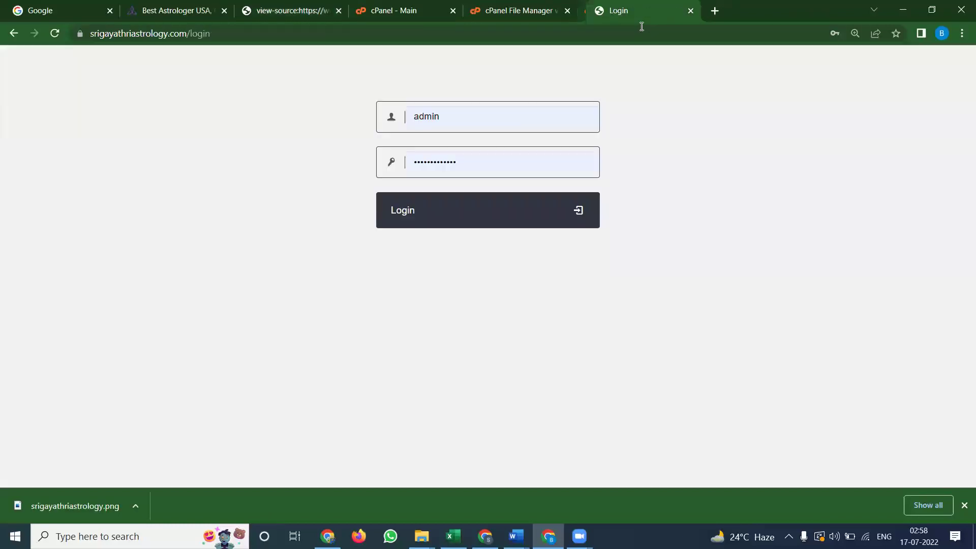
- Edit Services.php from the controllers list, with the browser zoomed to 150%
{"action": "left_click", "coordinate": [515, 17]}
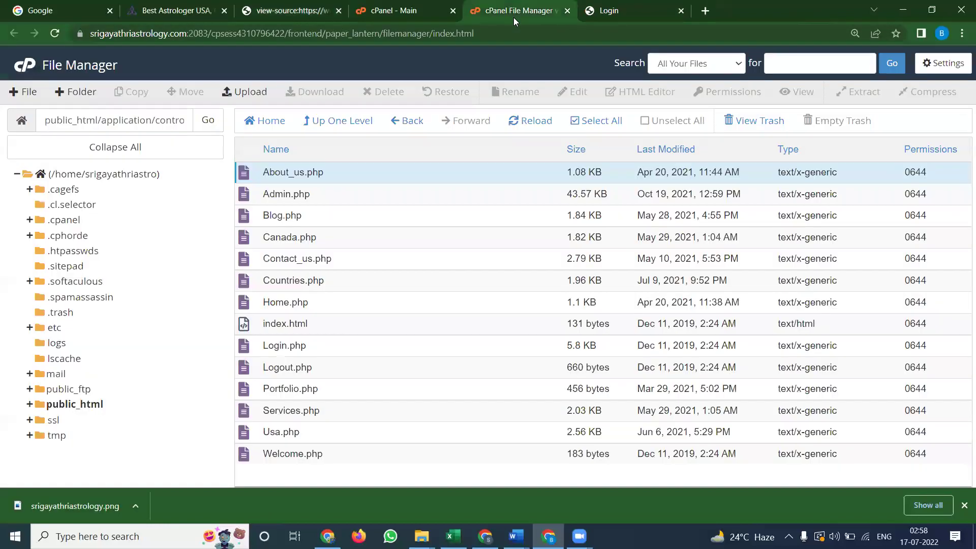
{"action": "right_click", "coordinate": [282, 411]}
{"action": "left_click", "coordinate": [311, 342]}
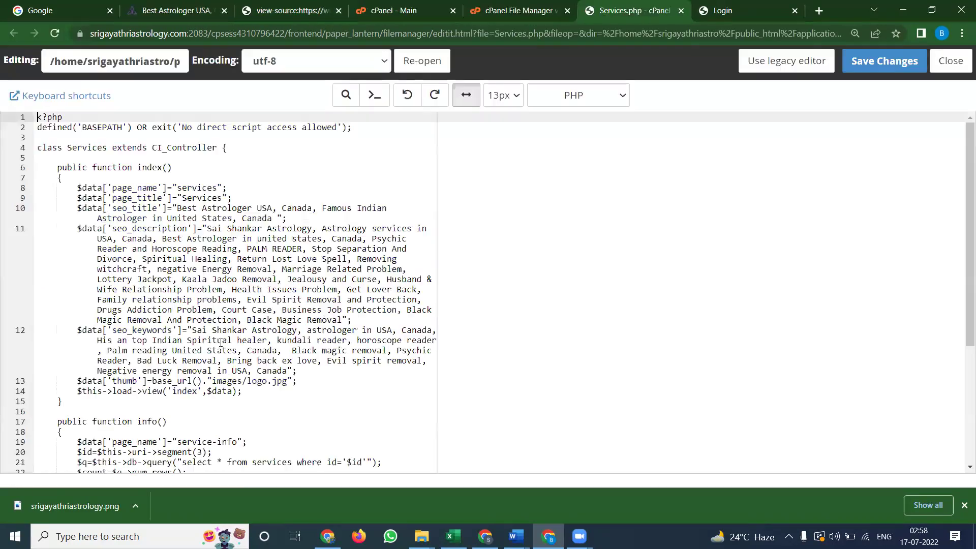
{"action": "key", "text": "ctrl+plus"}
{"action": "key", "text": "ctrl+plus"}
{"action": "key", "text": "ctrl+plus"}
{"action": "scroll", "coordinate": [495, 216], "scroll_direction": "down", "scroll_amount": 2}
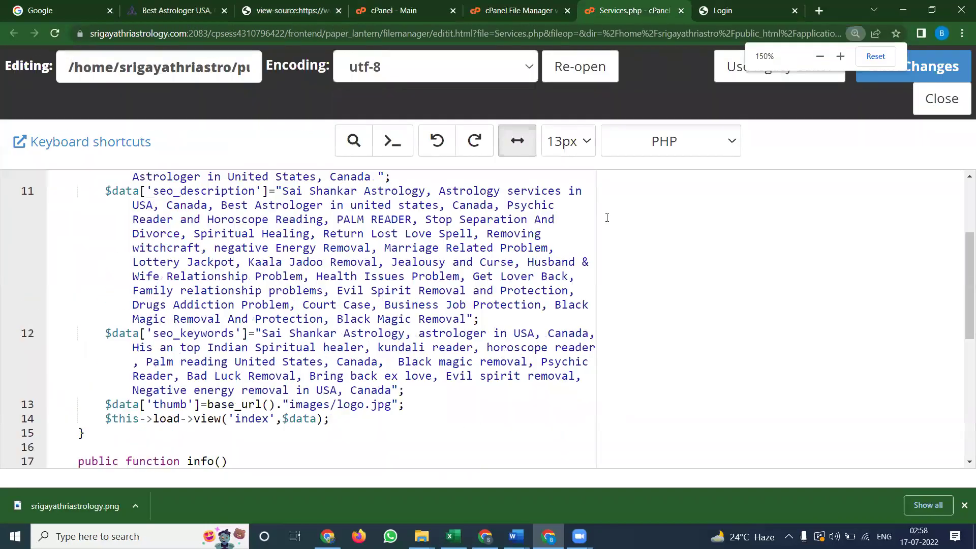
{"action": "scroll", "coordinate": [149, 251], "scroll_direction": "up", "scroll_amount": 1}
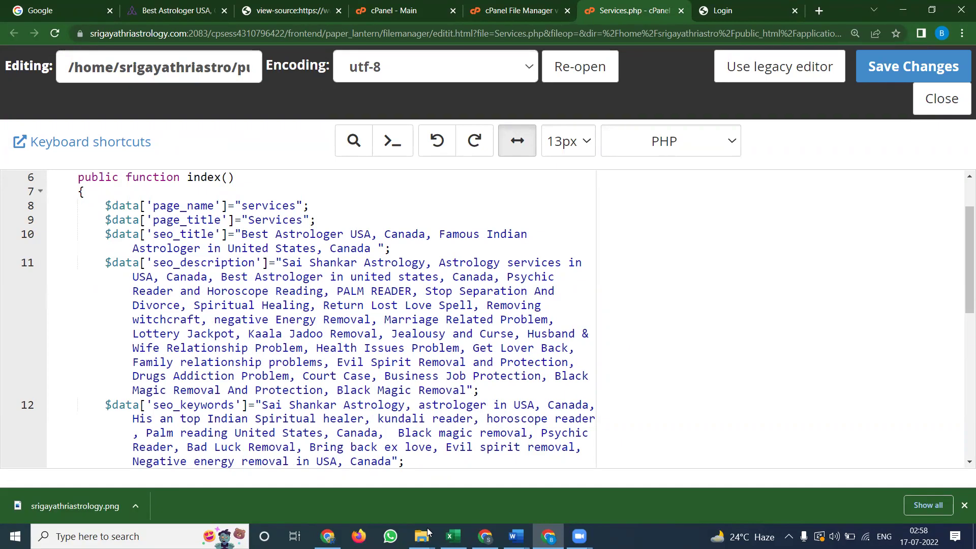
- Replace Services.php's seo_title on line 10 with the Quebec title from Word
{"action": "mouse_move", "coordinate": [516, 536]}
{"action": "left_click", "coordinate": [515, 488]}
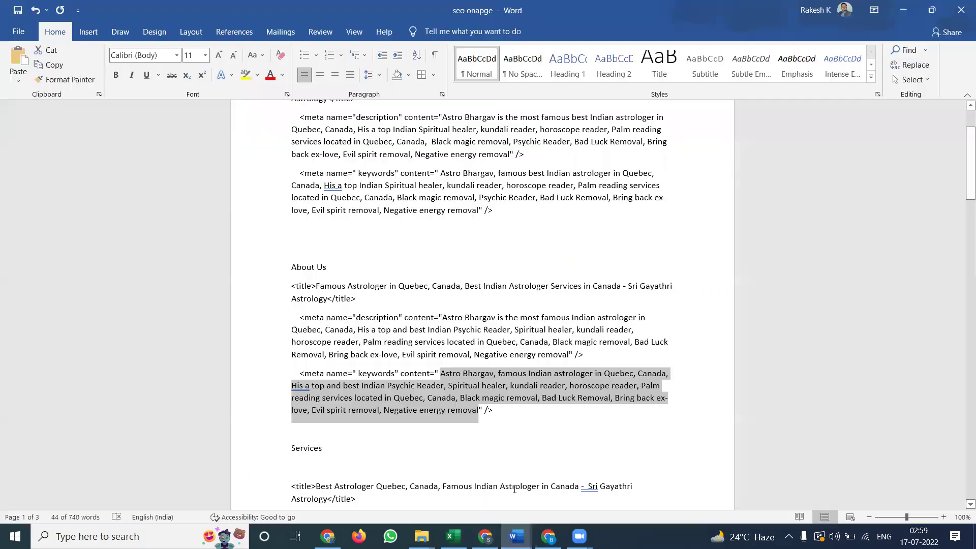
{"action": "scroll", "coordinate": [443, 338], "scroll_direction": "down", "scroll_amount": 4}
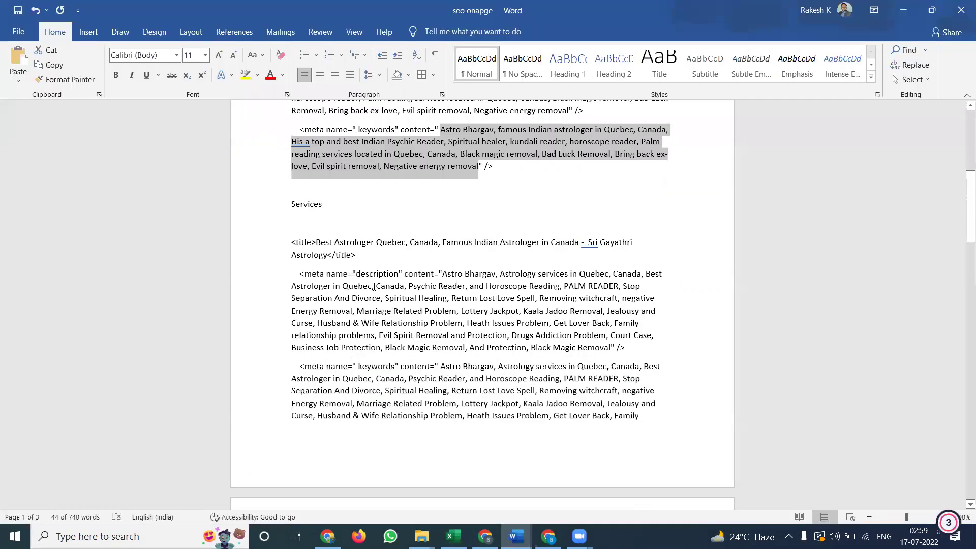
{"action": "left_click_drag", "start_coordinate": [580, 242], "coordinate": [328, 246]}
{"action": "key", "text": "ctrl+c"}
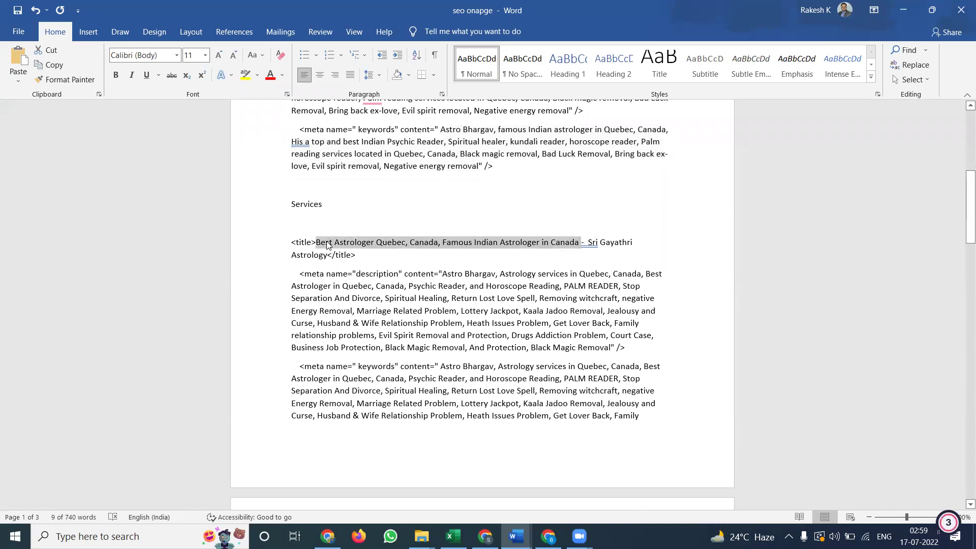
{"action": "key", "text": "alt+Tab"}
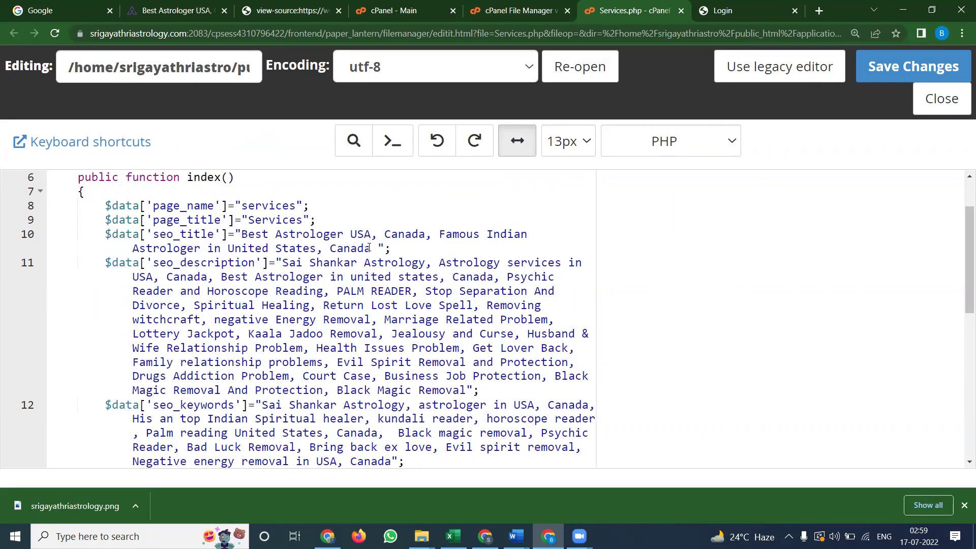
{"action": "left_click_drag", "start_coordinate": [370, 250], "coordinate": [241, 237]}
{"action": "key", "text": "ctrl+v"}
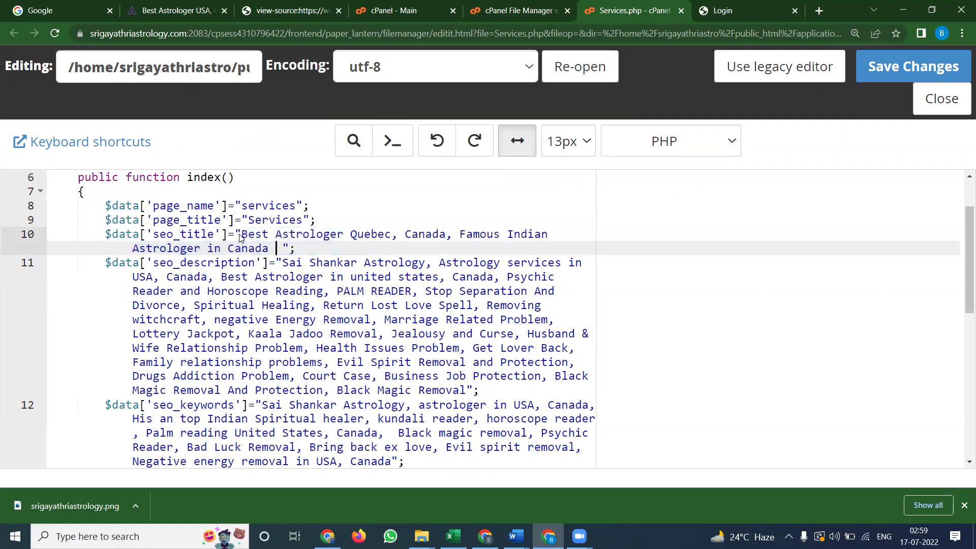
- Replace the seo_description string with the Services meta description from Word
{"action": "key", "text": "alt+Tab"}
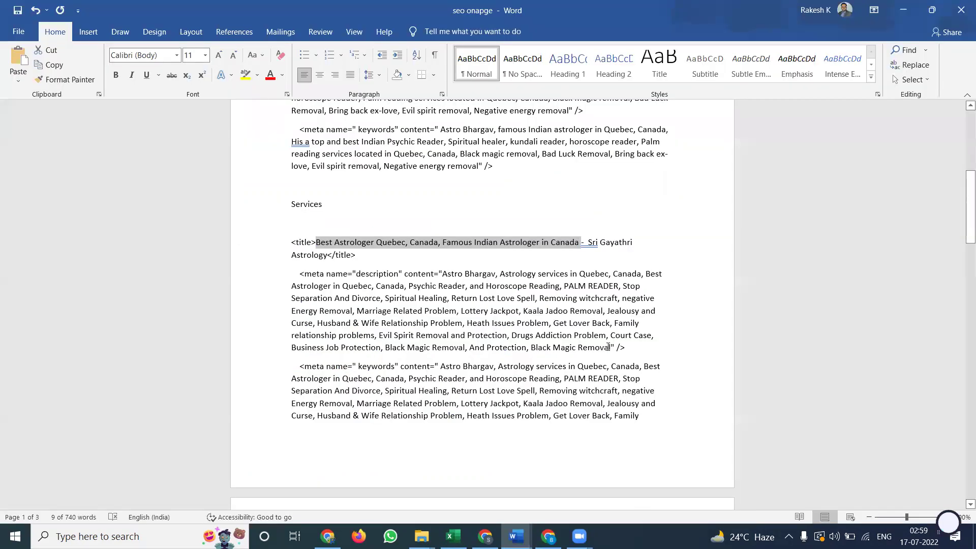
{"action": "left_click_drag", "start_coordinate": [613, 347], "coordinate": [444, 274]}
{"action": "key", "text": "ctrl+c"}
{"action": "key", "text": "alt+Tab"}
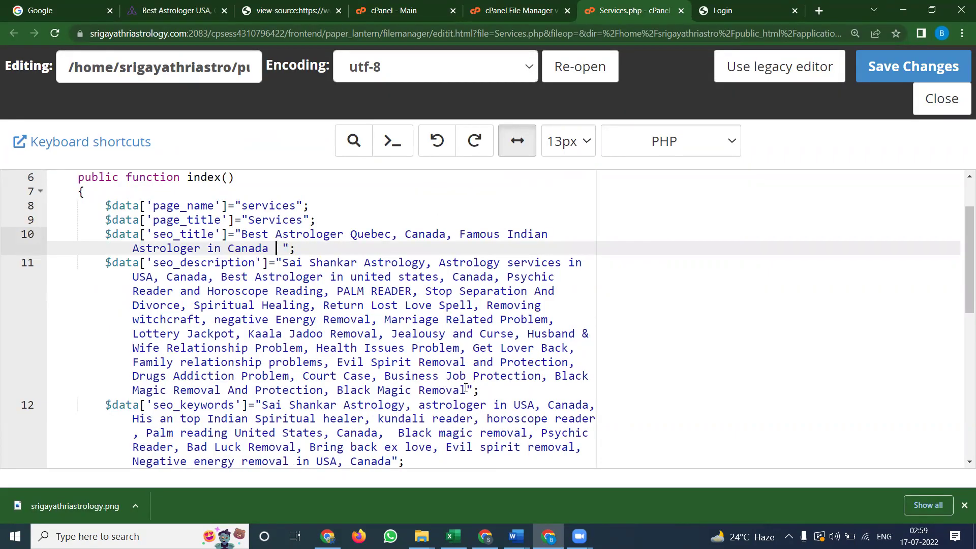
{"action": "left_click_drag", "start_coordinate": [466, 387], "coordinate": [283, 272]}
{"action": "key", "text": "ctrl+v"}
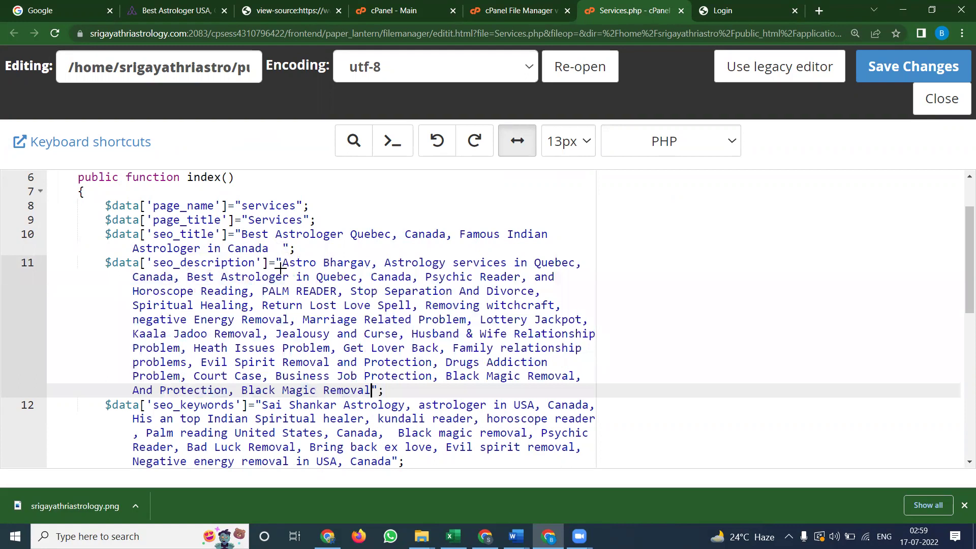
- Paste the Word keyword list over seo_keywords and save Services.php
{"action": "key", "text": "alt+Tab"}
{"action": "scroll", "coordinate": [523, 354], "scroll_direction": "down", "scroll_amount": 1}
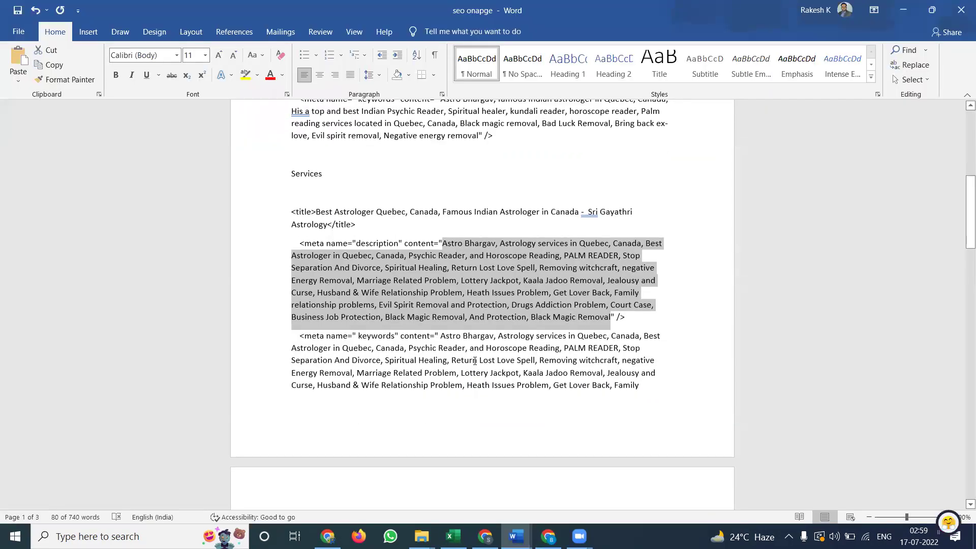
{"action": "left_click_drag", "start_coordinate": [441, 337], "coordinate": [597, 456]}
{"action": "key", "text": "ctrl+c"}
{"action": "scroll", "coordinate": [457, 375], "scroll_direction": "down", "scroll_amount": 1}
{"action": "scroll", "coordinate": [457, 376], "scroll_direction": "down", "scroll_amount": 1}
{"action": "key", "text": "alt+Tab"}
{"action": "scroll", "coordinate": [417, 353], "scroll_direction": "down", "scroll_amount": 3}
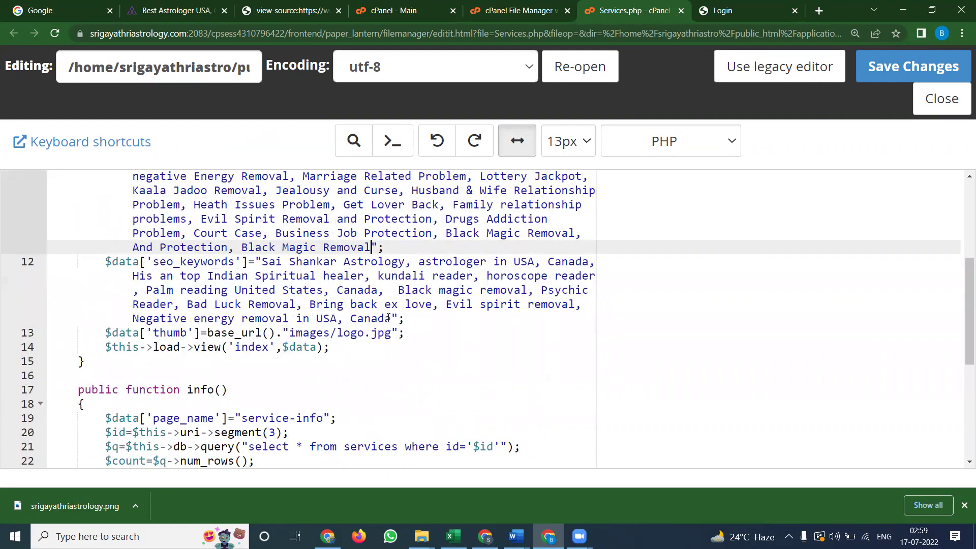
{"action": "left_click_drag", "start_coordinate": [388, 318], "coordinate": [263, 267]}
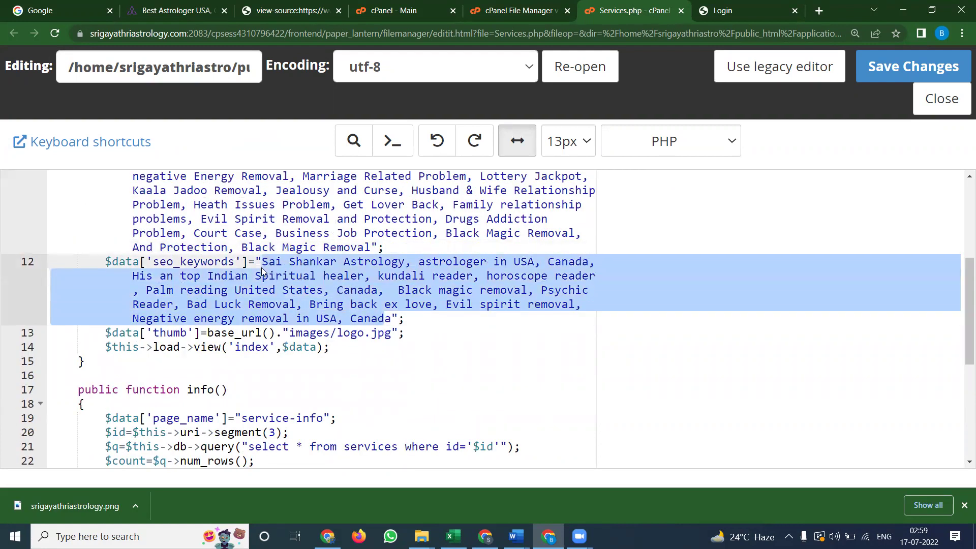
{"action": "key", "text": "ctrl+v"}
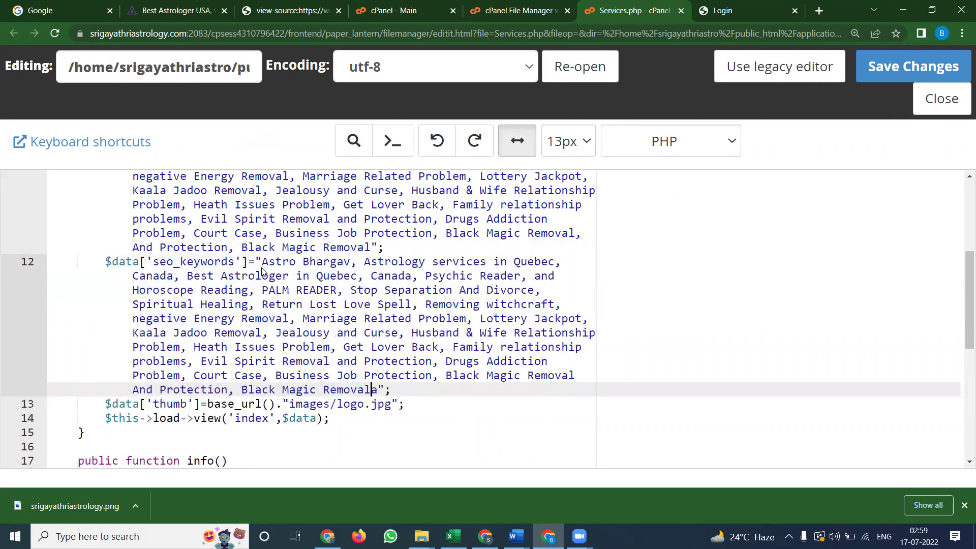
{"action": "left_click", "coordinate": [914, 67]}
- Reload the Services source to confirm the Quebec tags, then view the Canada States page source
{"action": "left_click", "coordinate": [310, 4]}
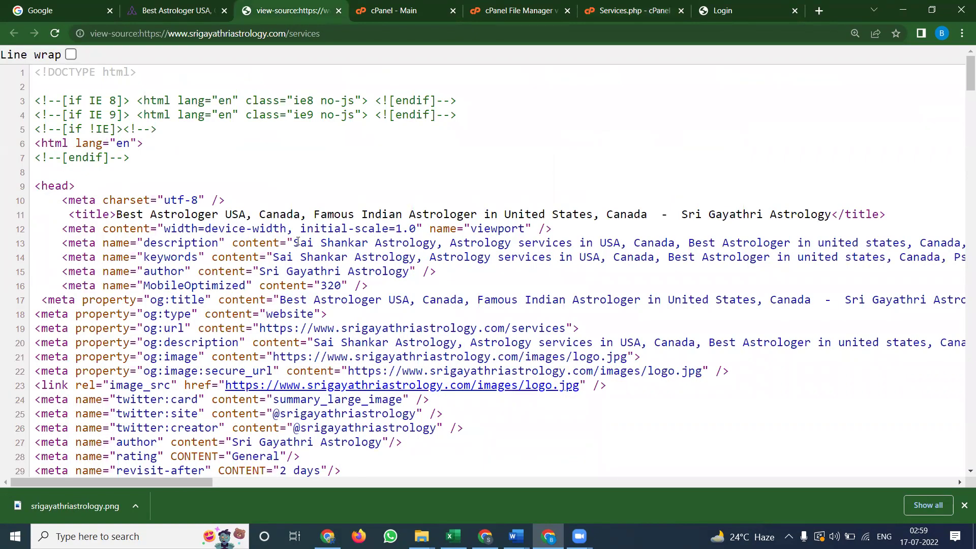
{"action": "left_click", "coordinate": [54, 34]}
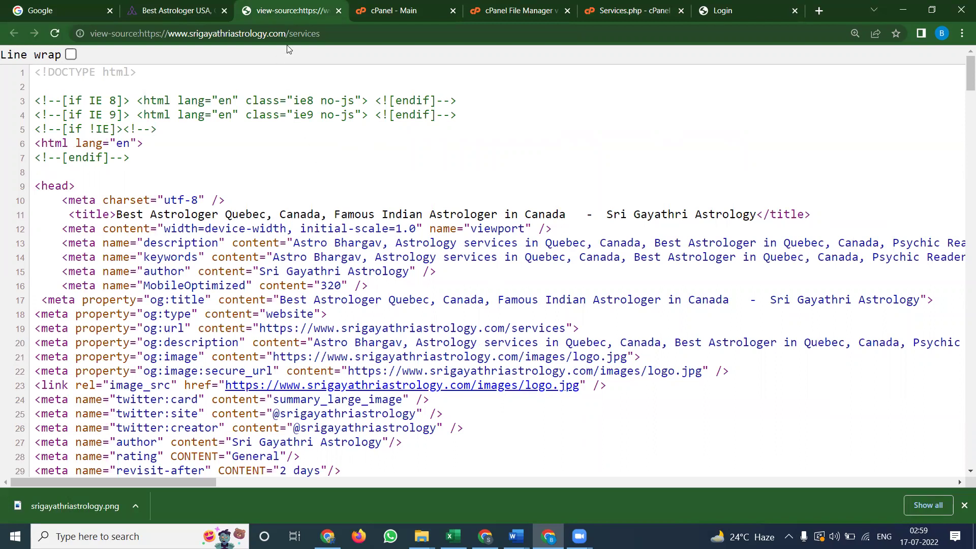
{"action": "key", "text": "ctrl+shift+Tab"}
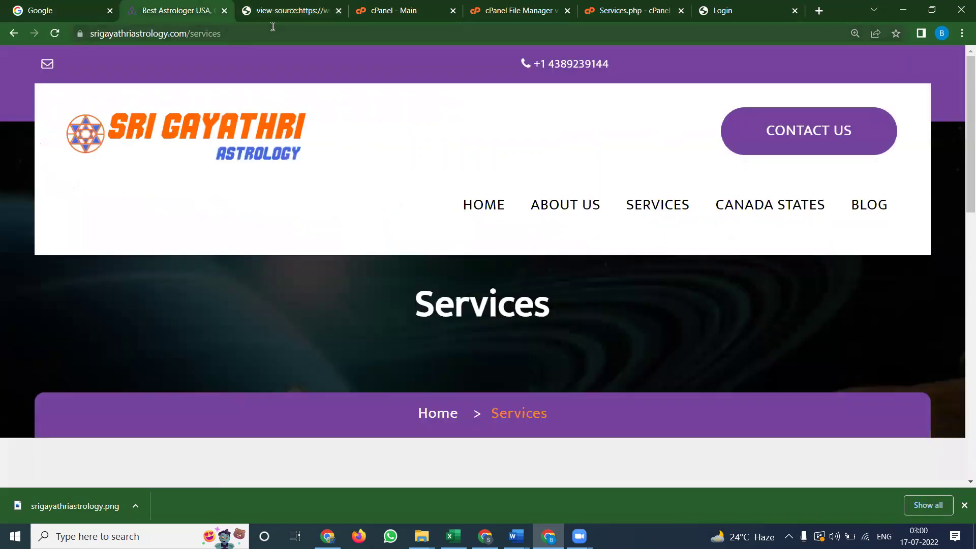
{"action": "left_click", "coordinate": [339, 15]}
{"action": "left_click", "coordinate": [773, 211]}
{"action": "key", "text": "ctrl+u"}
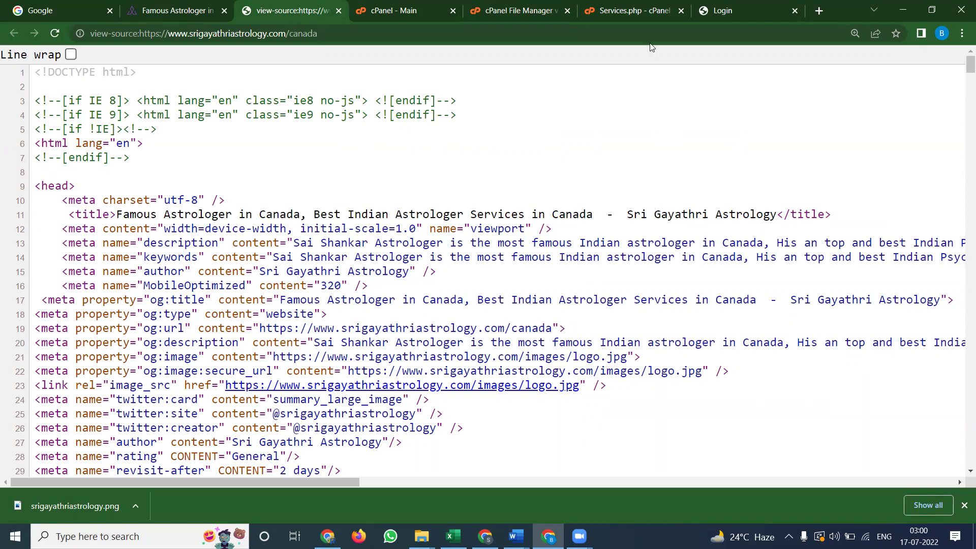
- Close the Services.php editor and go back to the public_html/application/controllers listing
{"action": "left_click", "coordinate": [635, 10]}
{"action": "left_click", "coordinate": [681, 10]}
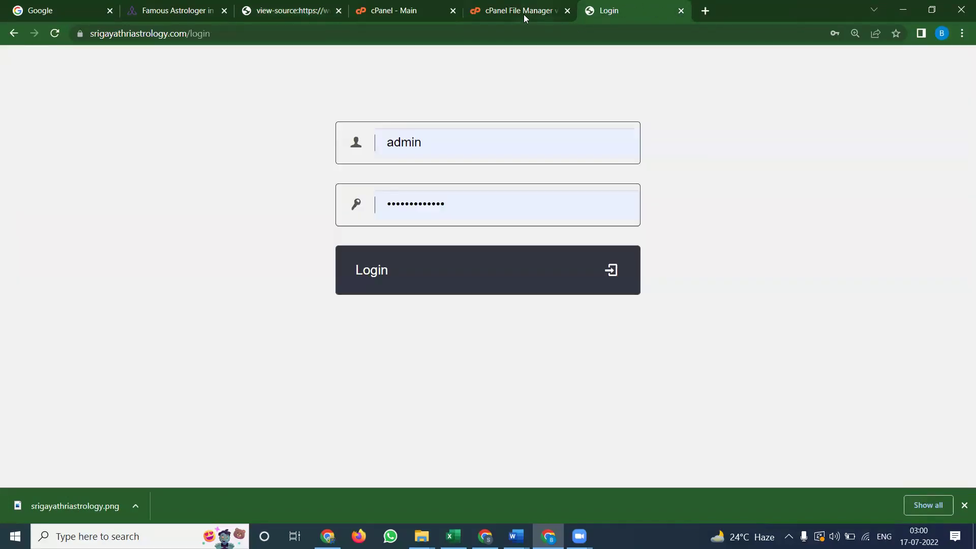
{"action": "left_click", "coordinate": [511, 11]}
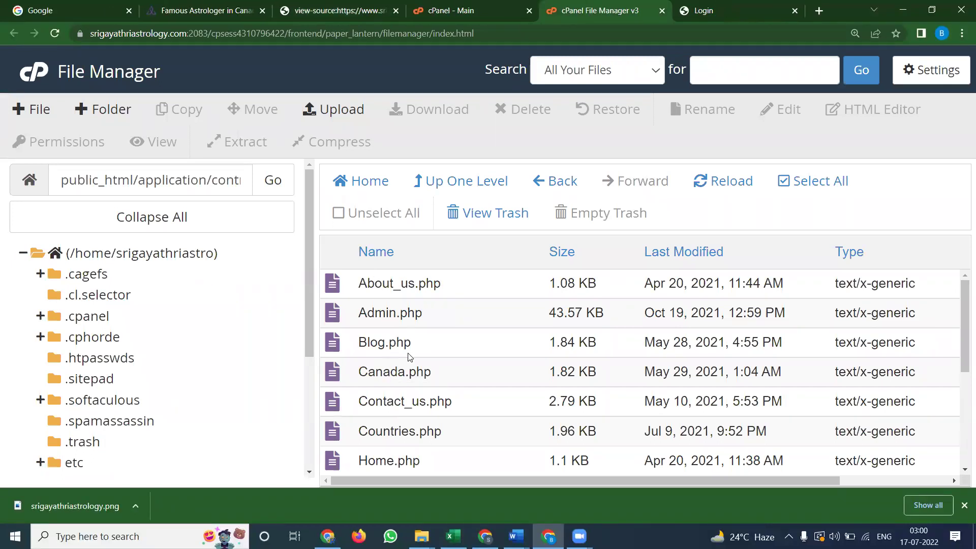
{"action": "scroll", "coordinate": [407, 353], "scroll_direction": "down", "scroll_amount": 3}
{"action": "scroll", "coordinate": [387, 335], "scroll_direction": "up", "scroll_amount": 1}
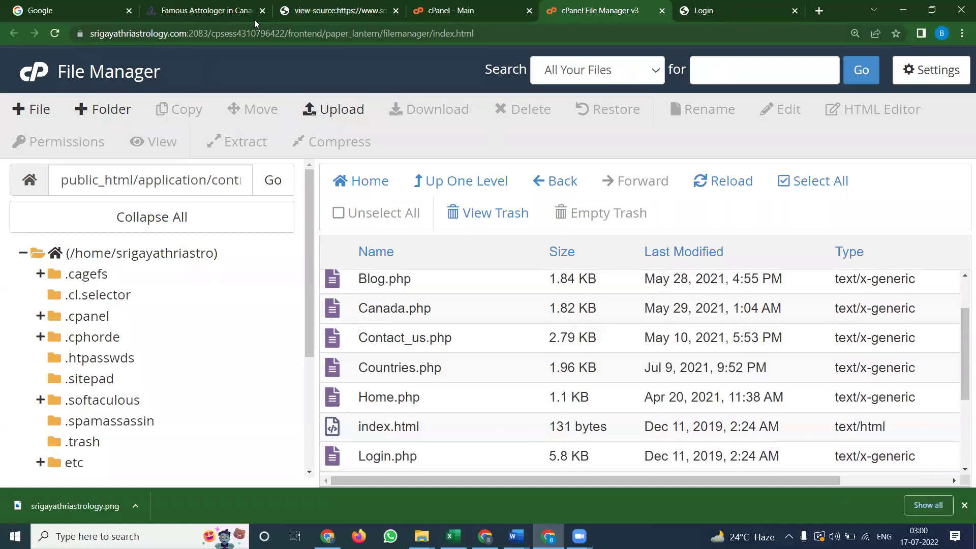
- Copy the Canada States title from the 'seo onapge' Word document
{"action": "left_click", "coordinate": [302, 13]}
{"action": "left_click", "coordinate": [224, 11]}
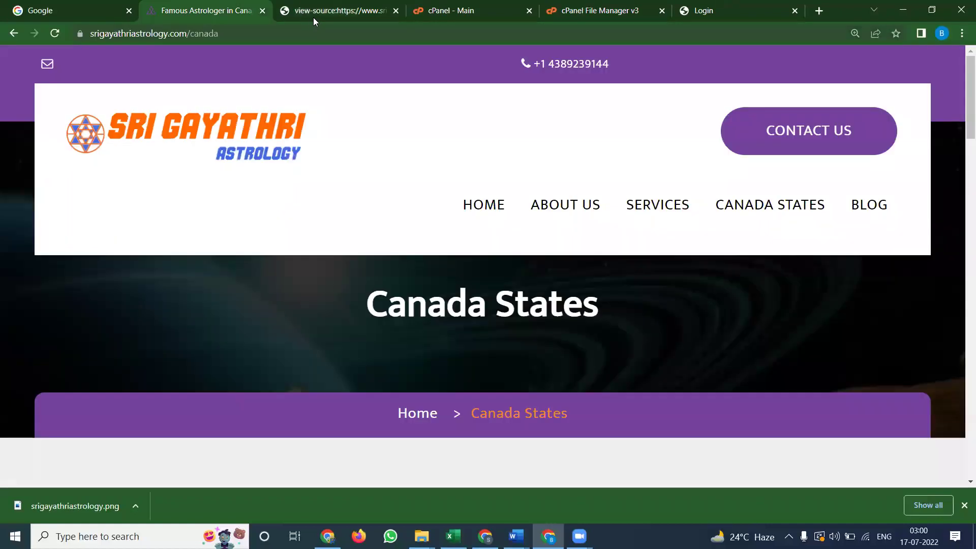
{"action": "left_click", "coordinate": [599, 11]}
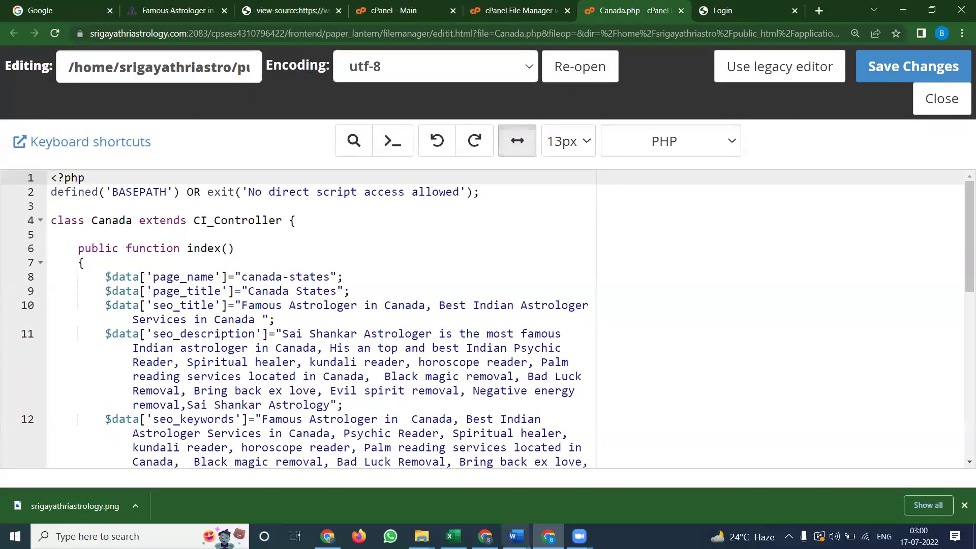
{"action": "mouse_move", "coordinate": [516, 536]}
{"action": "left_click", "coordinate": [502, 495]}
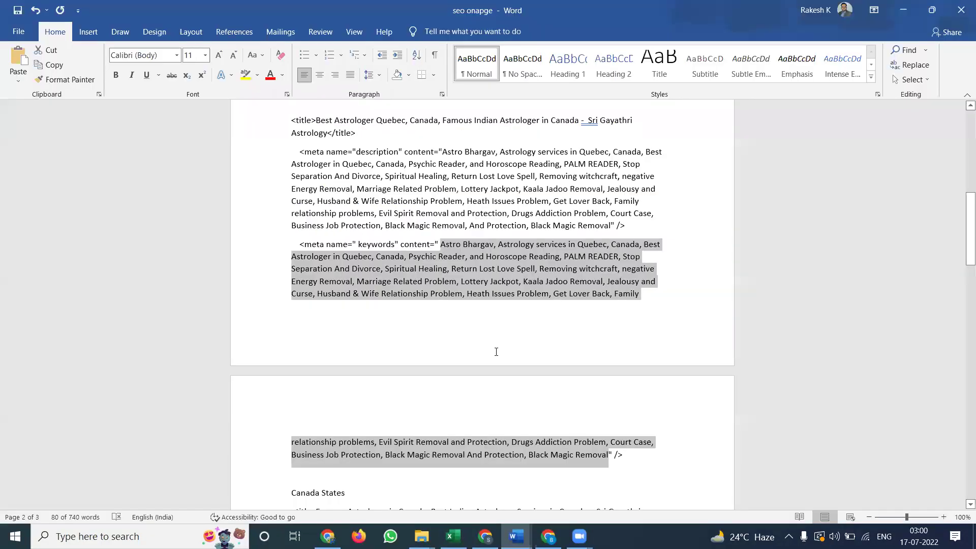
{"action": "scroll", "coordinate": [488, 351], "scroll_direction": "down", "scroll_amount": 5}
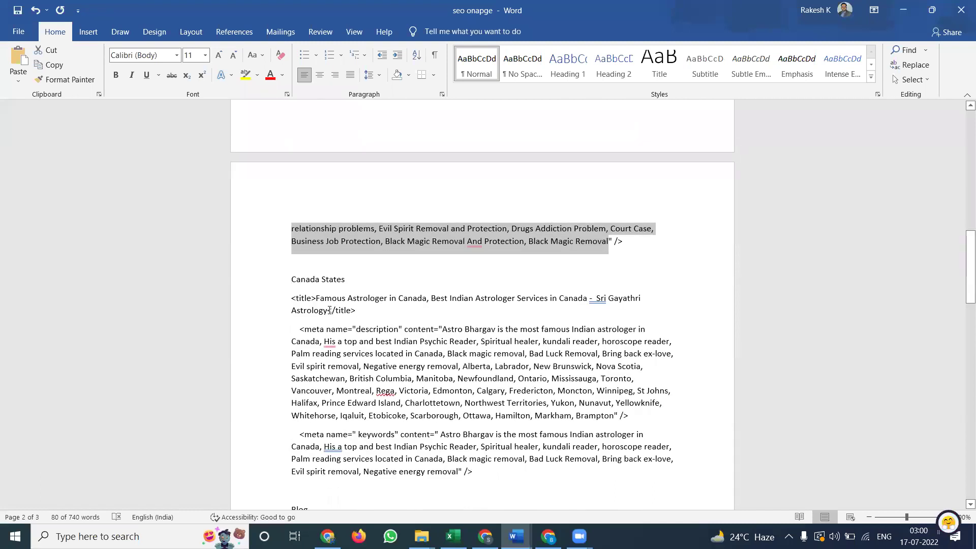
{"action": "triple_click", "coordinate": [329, 311]}
{"action": "left_click", "coordinate": [589, 299]}
{"action": "left_click_drag", "start_coordinate": [591, 298], "coordinate": [318, 306]}
{"action": "key", "text": "ctrl+c"}
- Paste that title over Canada.php's seo_title string on line 10
{"action": "key", "text": "alt+Tab"}
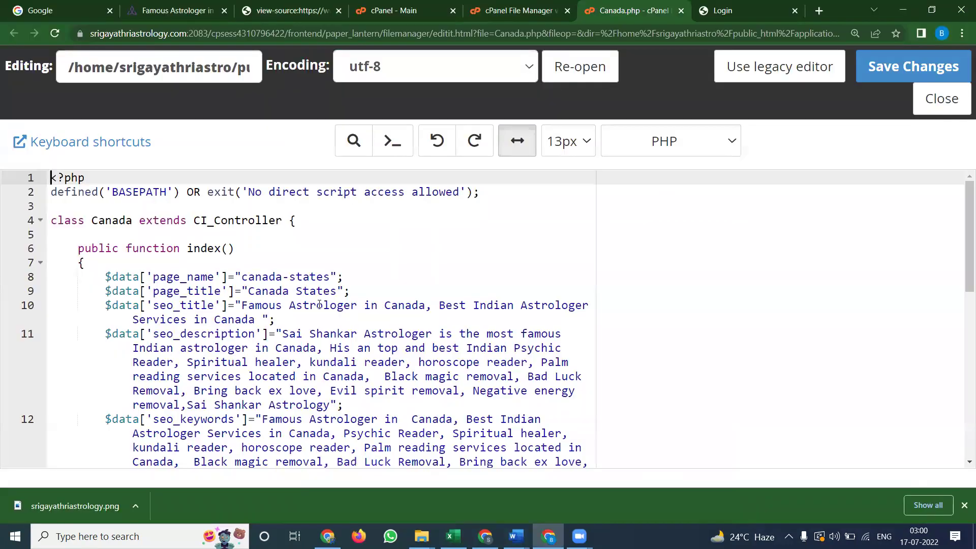
{"action": "left_click_drag", "start_coordinate": [259, 317], "coordinate": [241, 308]}
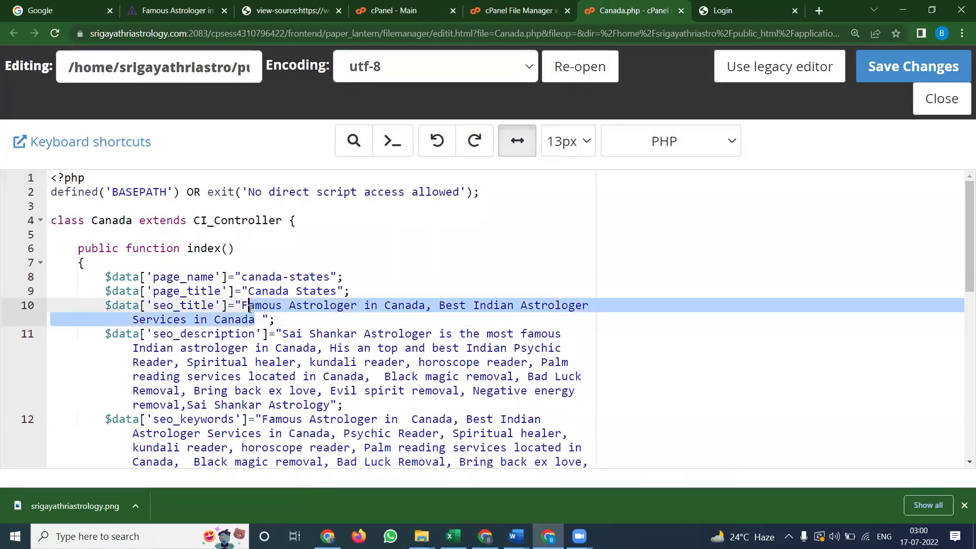
{"action": "key", "text": "ctrl+v"}
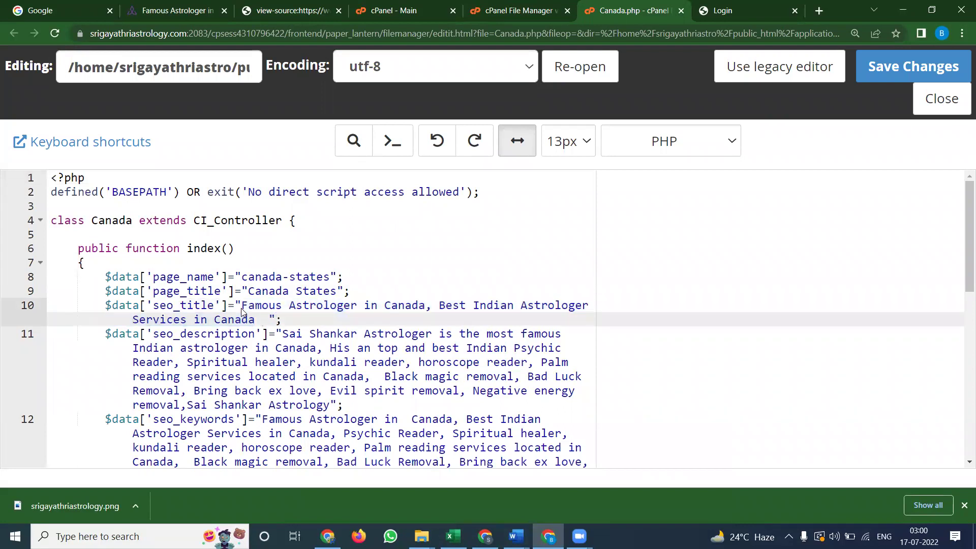
{"action": "key", "text": "alt+Tab"}
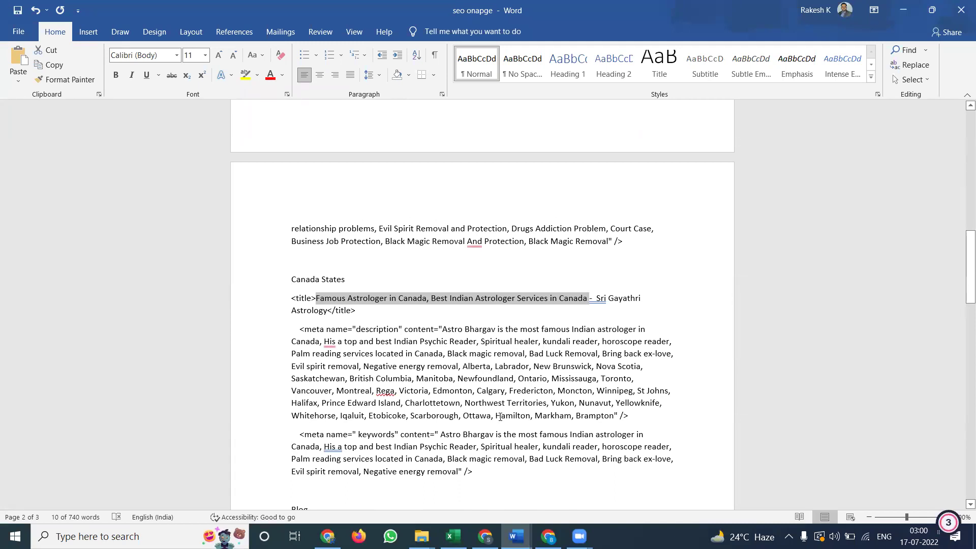
- In Word, insert 'Quebec' before 'Canada' in the description and delete 'most'
{"action": "scroll", "coordinate": [536, 353], "scroll_direction": "up", "scroll_amount": 3}
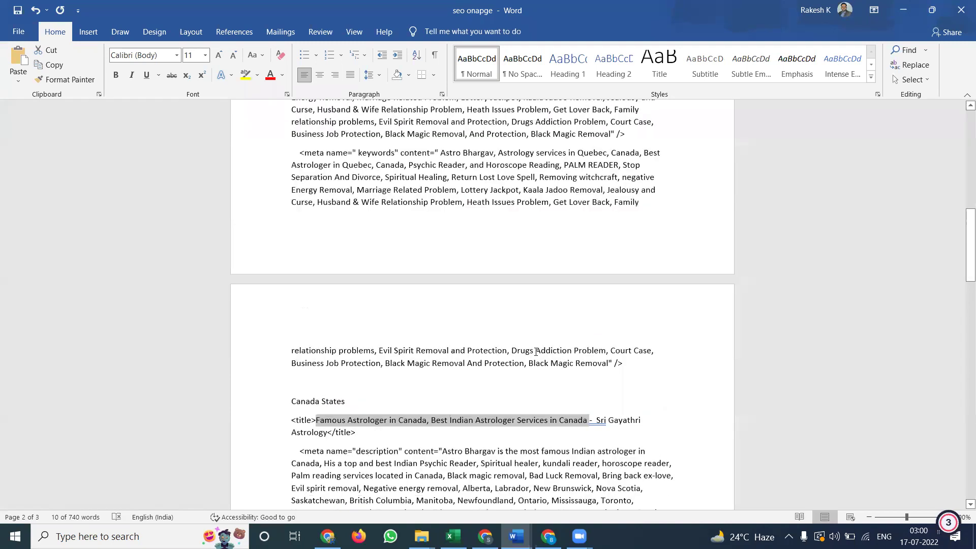
{"action": "scroll", "coordinate": [535, 352], "scroll_direction": "up", "scroll_amount": 2}
{"action": "double_click", "coordinate": [598, 120]}
{"action": "key", "text": "ctrl+c"}
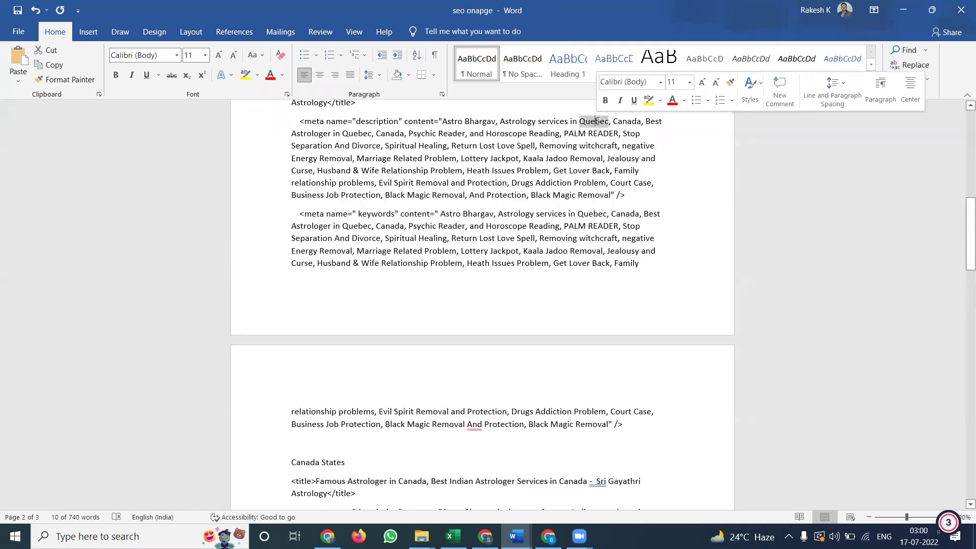
{"action": "scroll", "coordinate": [425, 325], "scroll_direction": "down", "scroll_amount": 3}
{"action": "scroll", "coordinate": [424, 329], "scroll_direction": "down", "scroll_amount": 2}
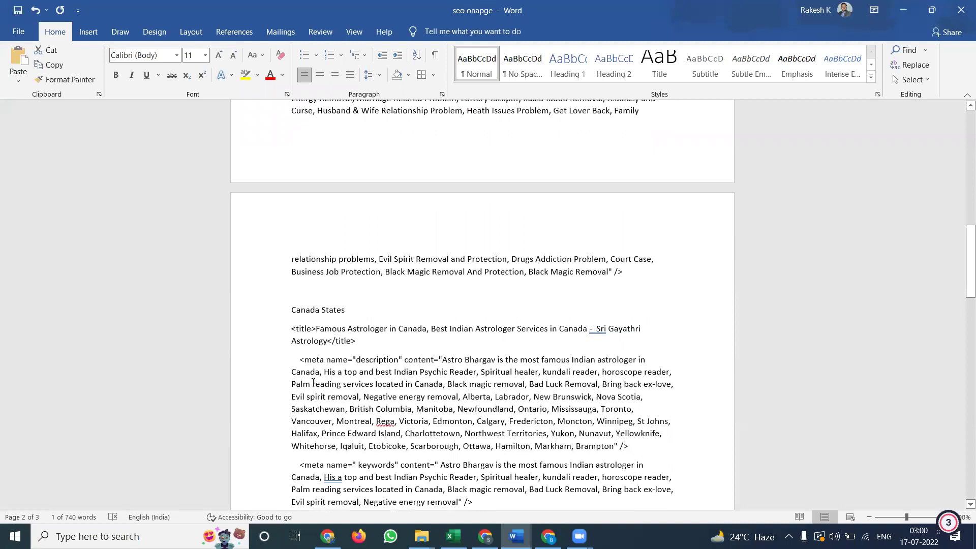
{"action": "left_click", "coordinate": [652, 360]}
{"action": "key", "text": "ctrl+v"}
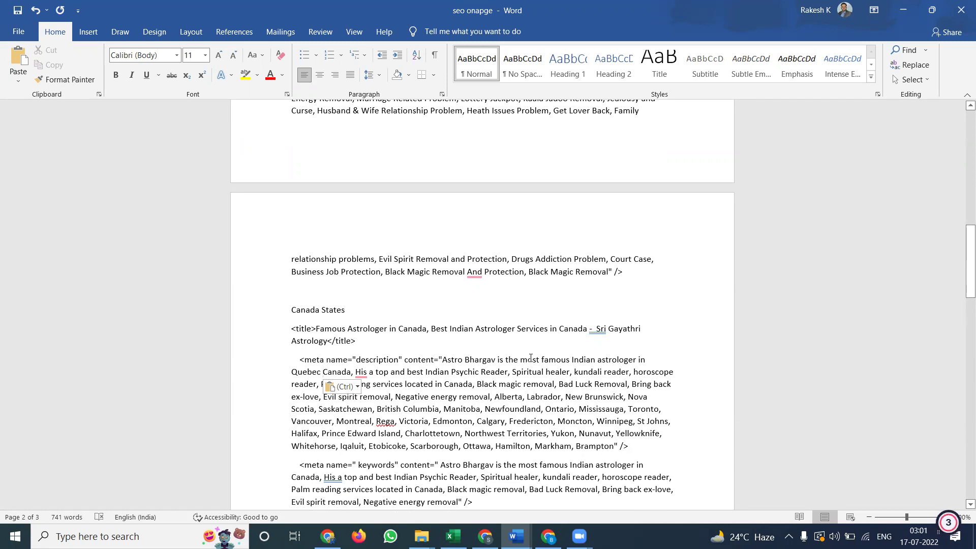
{"action": "double_click", "coordinate": [532, 358]}
{"action": "key", "text": "BackSpace"}
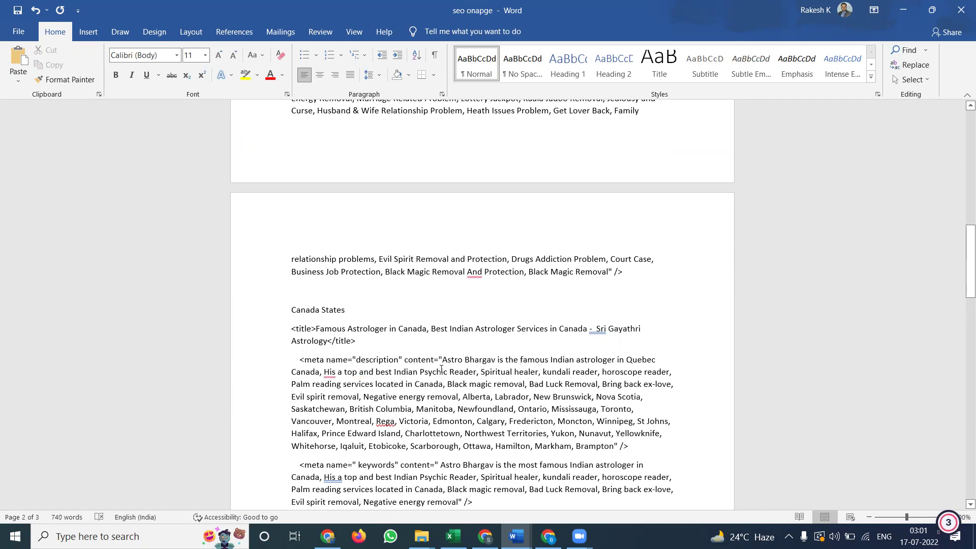
- Paste the revised Quebec description over Canada.php's seo_description text
{"action": "left_click_drag", "start_coordinate": [443, 360], "coordinate": [604, 447]}
{"action": "key", "text": "ctrl+c"}
{"action": "key", "text": "alt+Tab"}
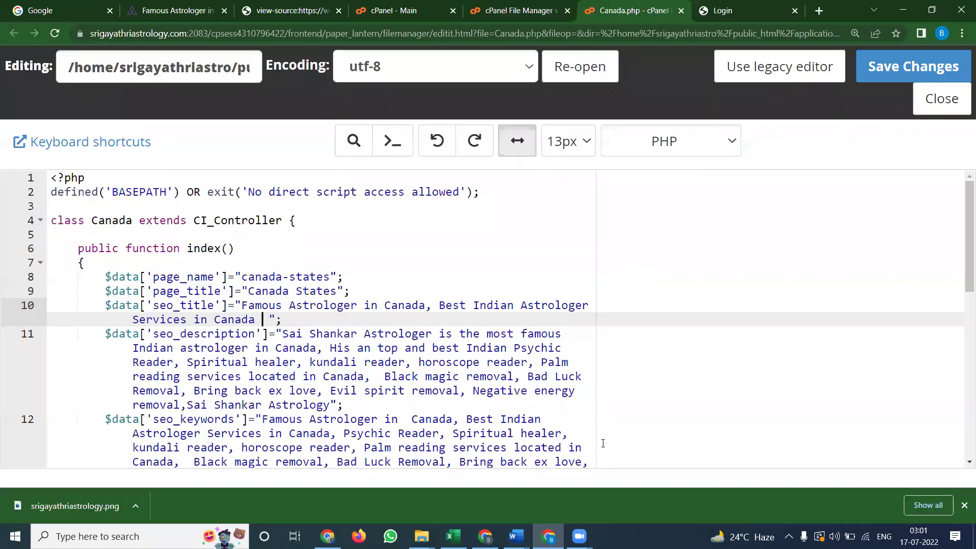
{"action": "scroll", "coordinate": [437, 368], "scroll_direction": "down", "scroll_amount": 2}
{"action": "left_click_drag", "start_coordinate": [330, 333], "coordinate": [283, 265]}
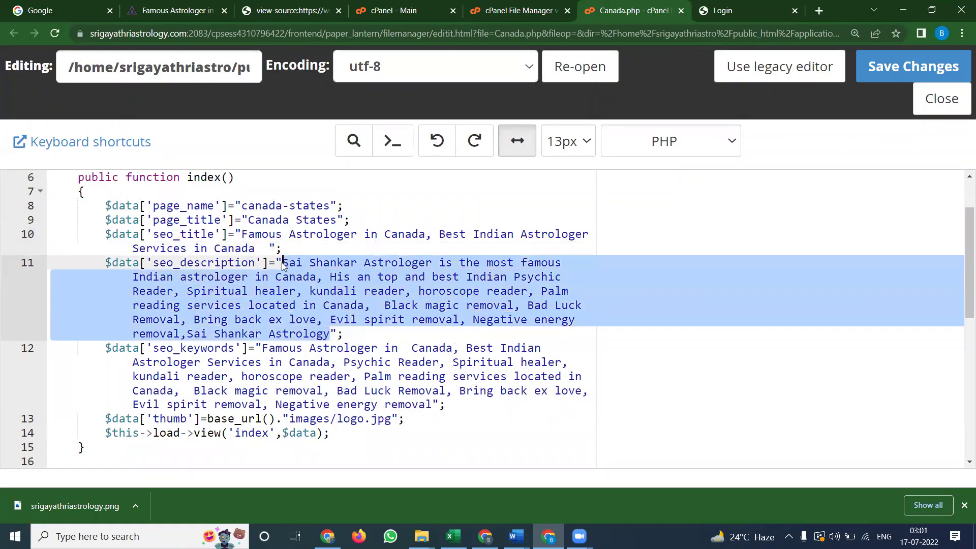
{"action": "key", "text": "ctrl+v"}
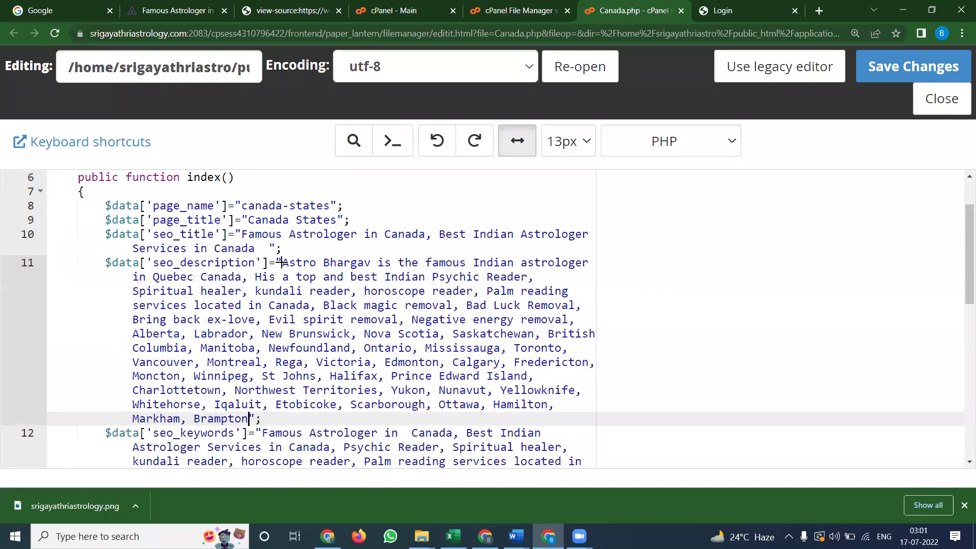
{"action": "key", "text": "alt+Tab"}
{"action": "scroll", "coordinate": [465, 314], "scroll_direction": "down", "scroll_amount": 3}
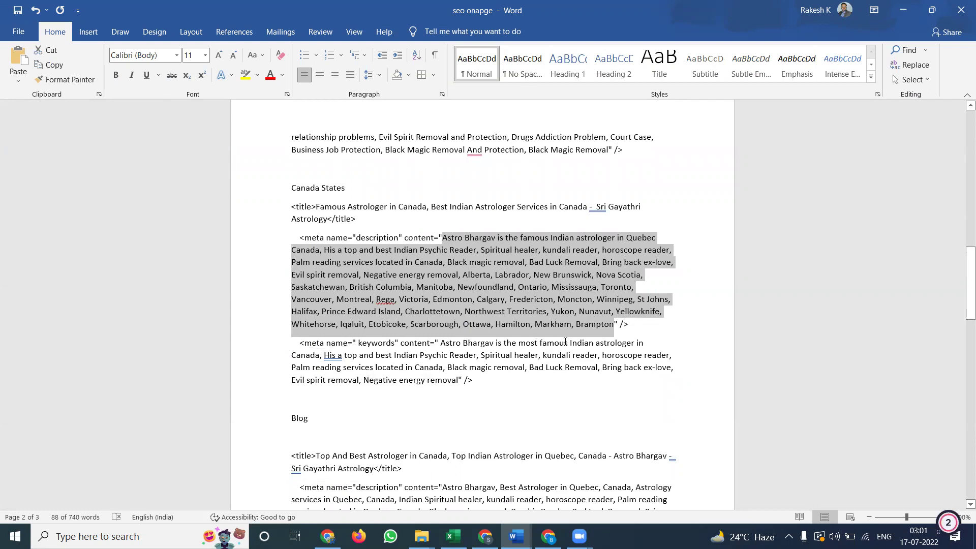
- Replace 'is the most famous' with ',' in Word's Canada keywords line
{"action": "left_click_drag", "start_coordinate": [565, 341], "coordinate": [496, 342]}
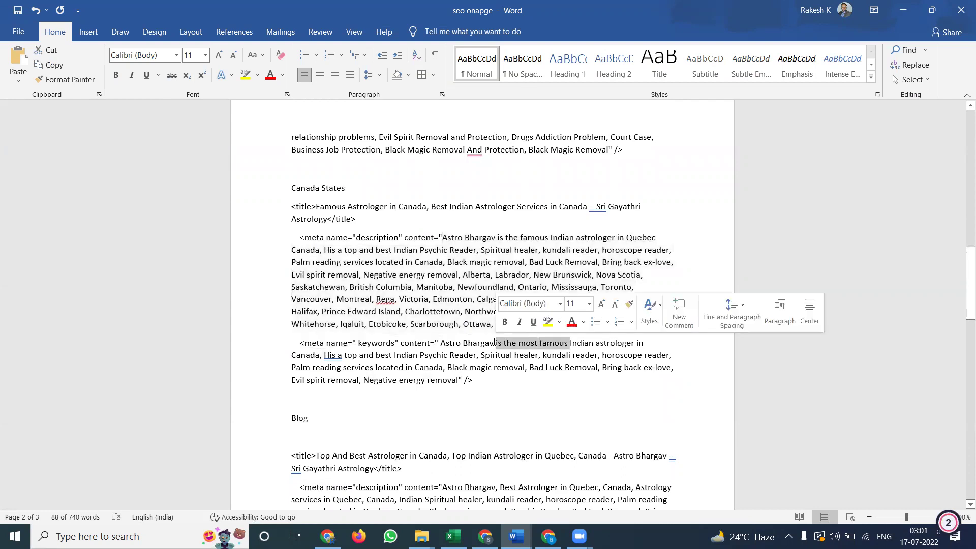
{"action": "type", "text": ","}
{"action": "left_click", "coordinate": [497, 342]}
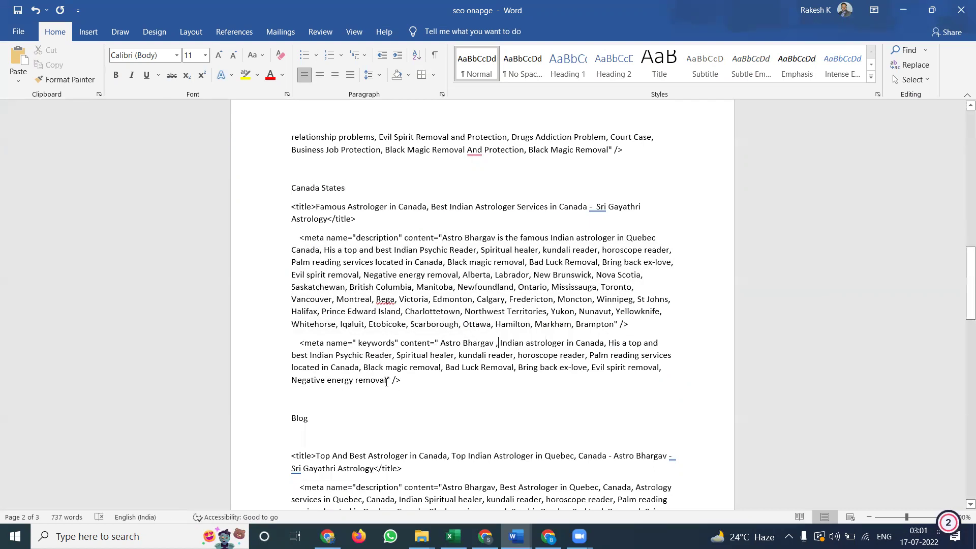
- Paste the keywords over Canada.php's seo_keywords and save the file
{"action": "left_click_drag", "start_coordinate": [386, 381], "coordinate": [440, 346]}
{"action": "key", "text": "ctrl+c"}
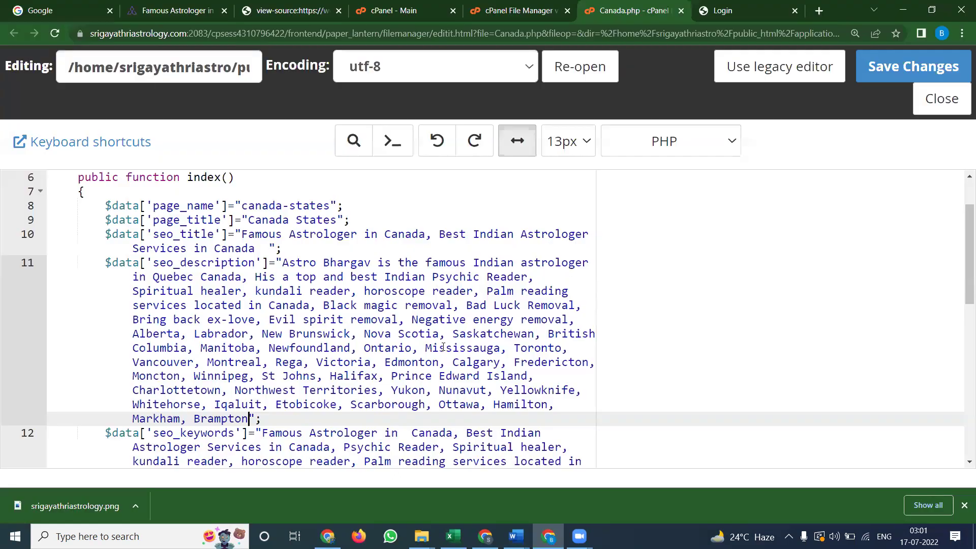
{"action": "key", "text": "alt+Tab"}
{"action": "scroll", "coordinate": [323, 350], "scroll_direction": "down", "scroll_amount": 3}
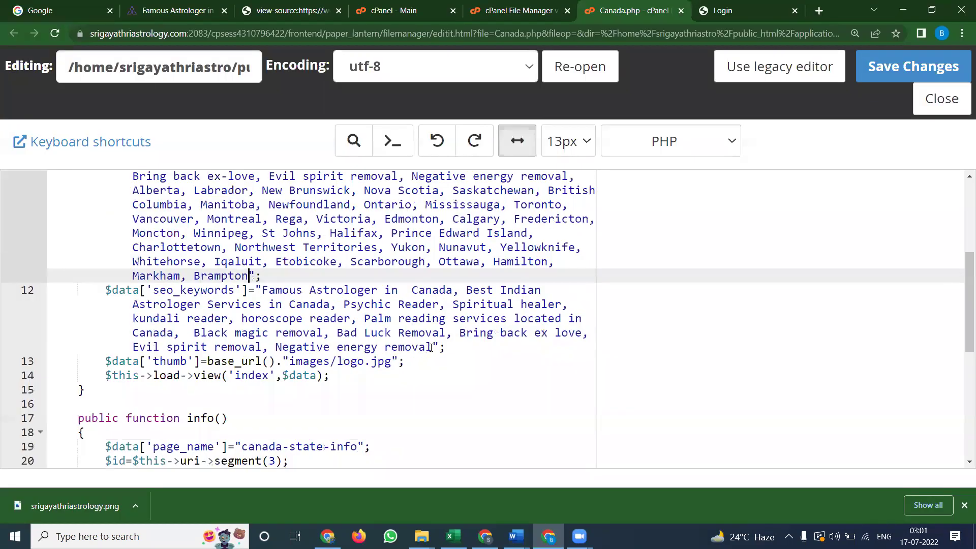
{"action": "left_click_drag", "start_coordinate": [431, 347], "coordinate": [264, 293]}
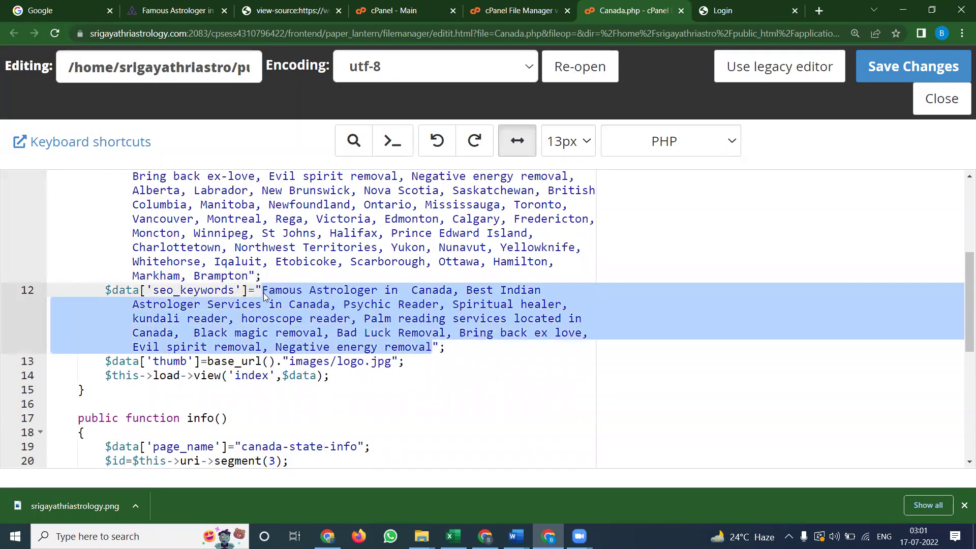
{"action": "key", "text": "ctrl+v"}
{"action": "left_click", "coordinate": [874, 68]}
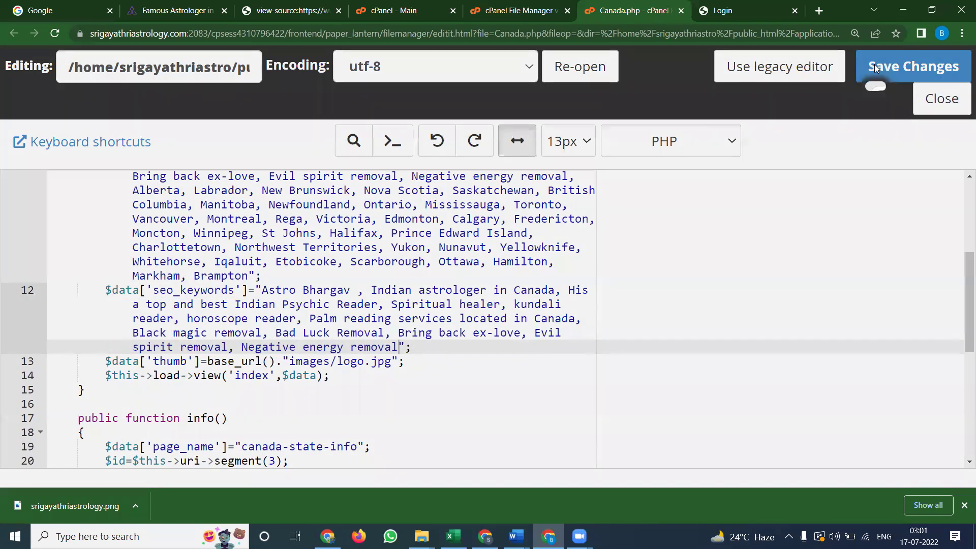
- Reload the Canada source to verify the Quebec tags, then view the live page at 110%
{"action": "left_click", "coordinate": [291, 11]}
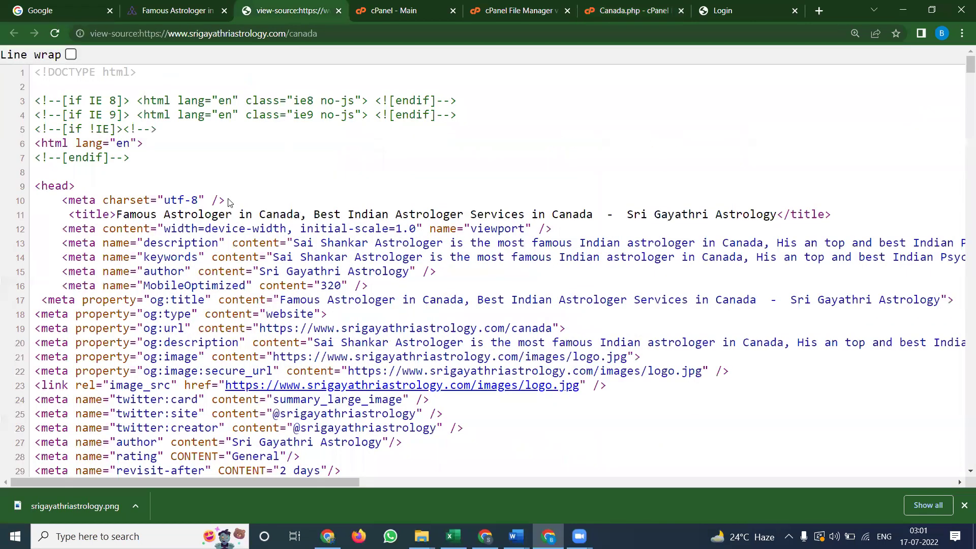
{"action": "left_click", "coordinate": [55, 33]}
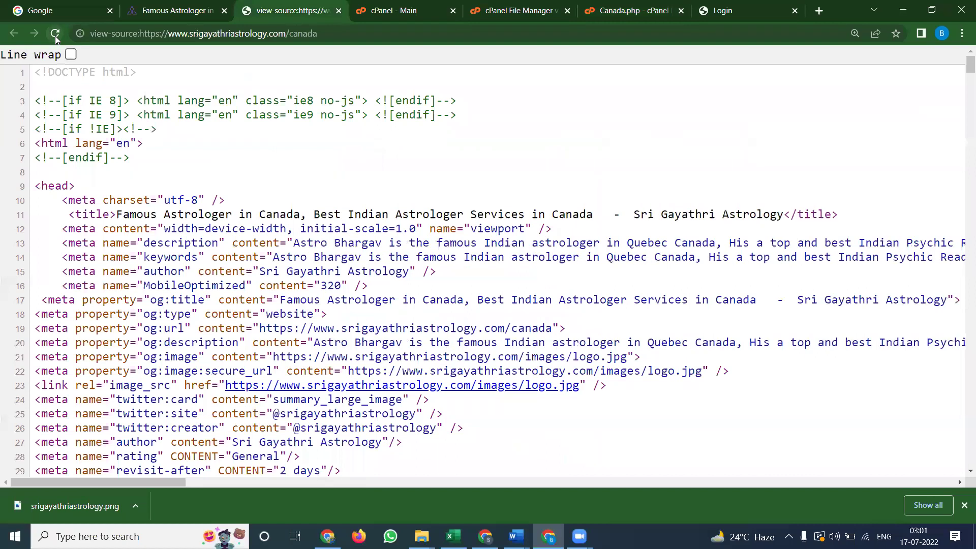
{"action": "key", "text": "ctrl+shift+Tab"}
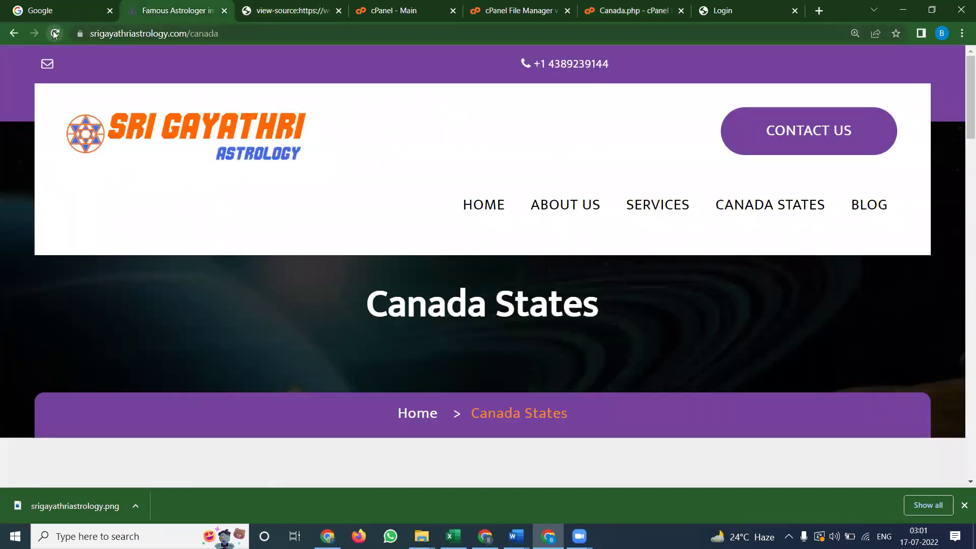
{"action": "scroll", "coordinate": [490, 203], "scroll_direction": "down", "scroll_amount": 8}
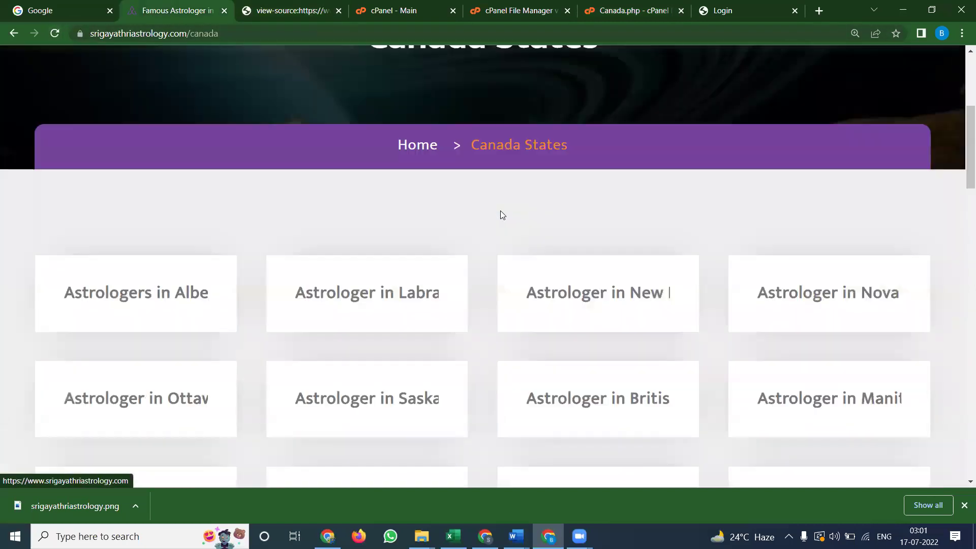
{"action": "scroll", "coordinate": [501, 217], "scroll_direction": "up", "scroll_amount": 8}
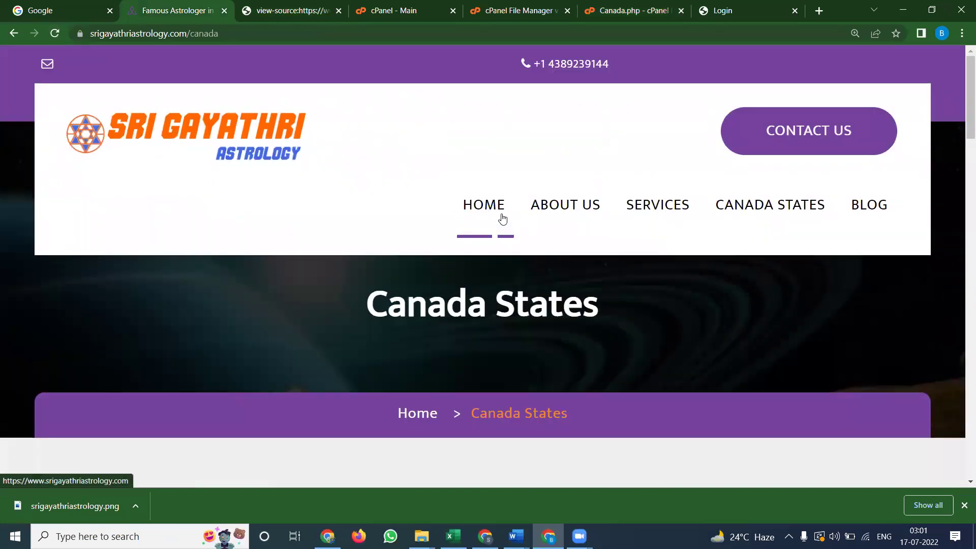
{"action": "key", "text": "ctrl+minus"}
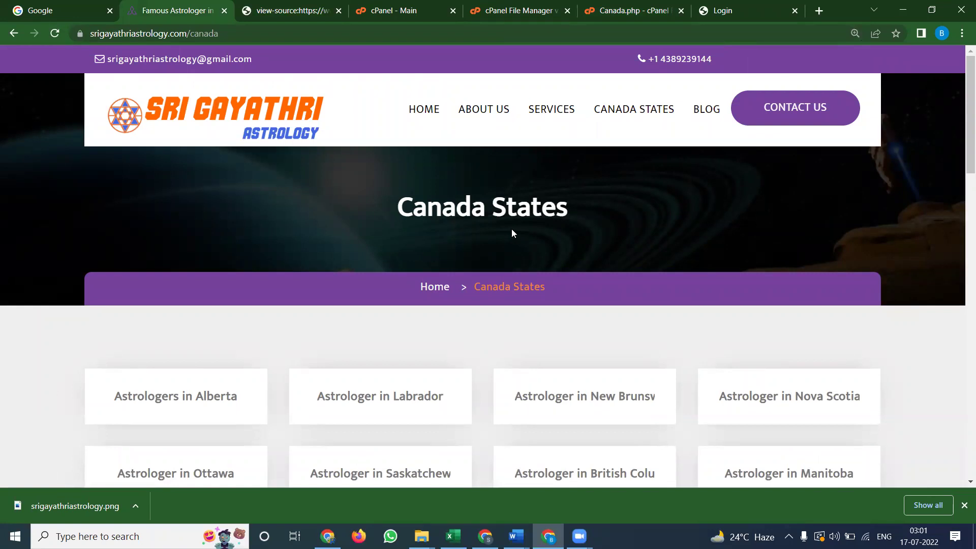
- Close the Canada source and Canada.php tabs and open Blog.php in the editor
{"action": "left_click", "coordinate": [702, 111]}
{"action": "left_click", "coordinate": [340, 11]}
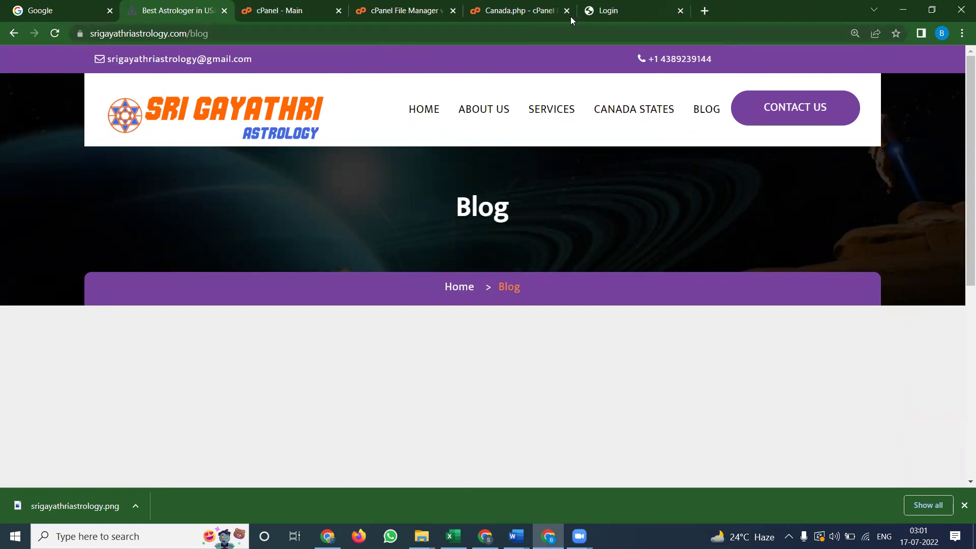
{"action": "left_click", "coordinate": [566, 10]}
{"action": "left_click", "coordinate": [417, 16]}
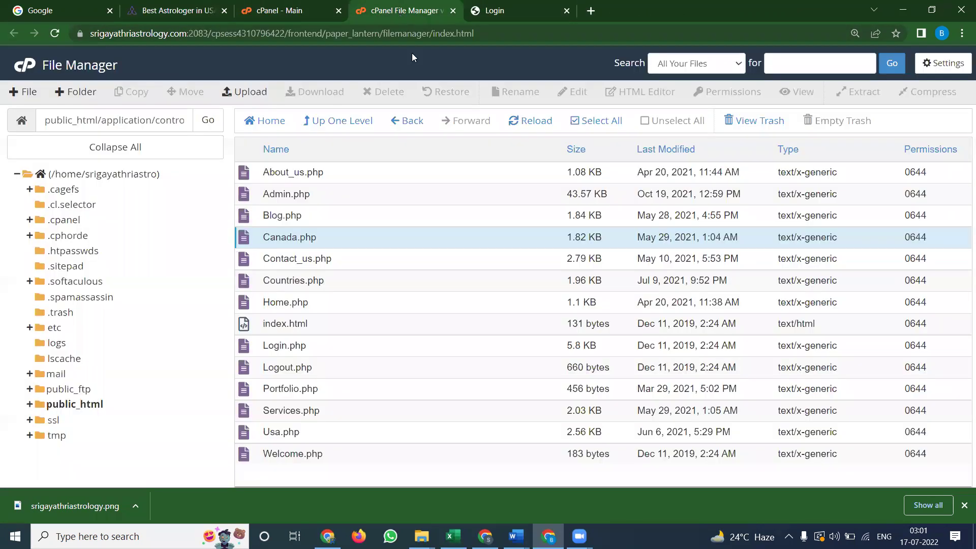
{"action": "right_click", "coordinate": [287, 217]}
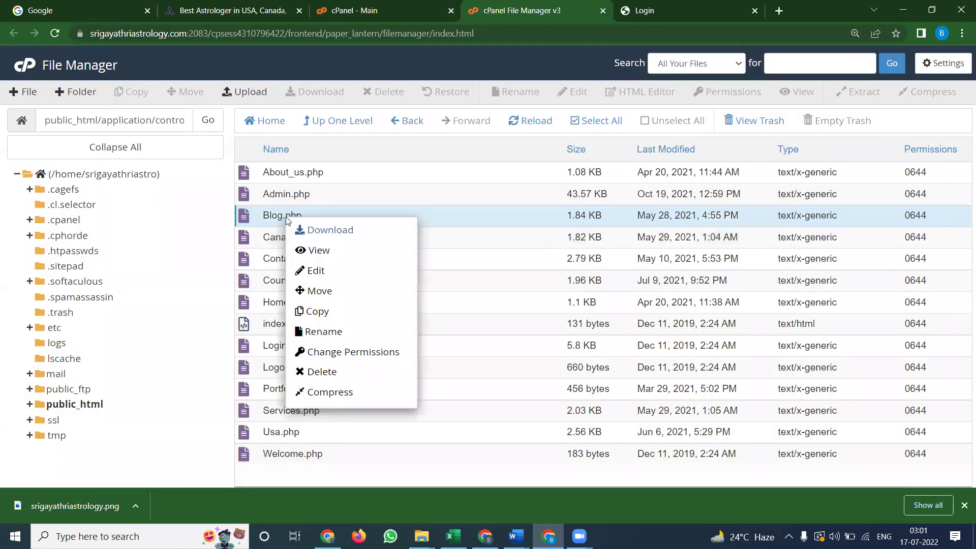
{"action": "left_click", "coordinate": [312, 268]}
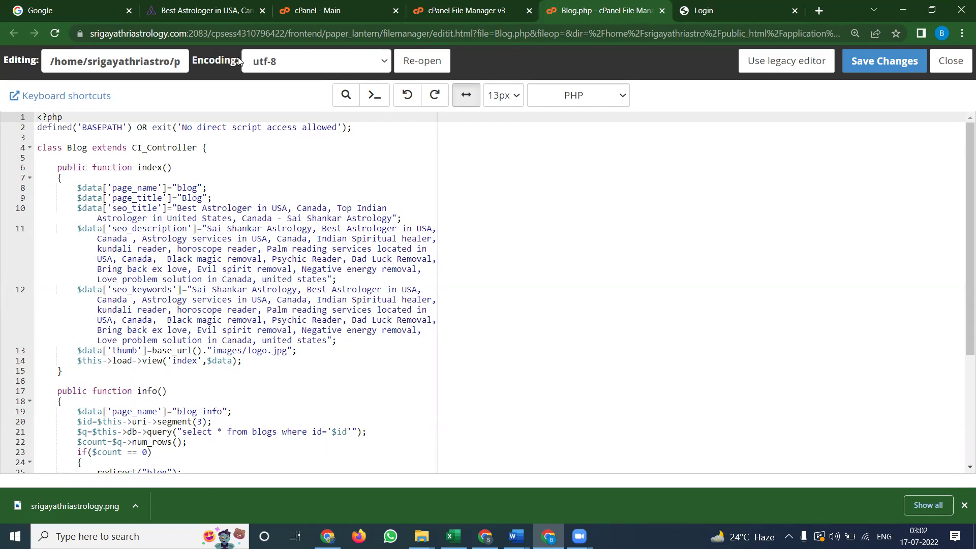
- Look over the Blog page and cPanel dashboard, then bring up the YouTube videos window
{"action": "left_click", "coordinate": [222, 7]}
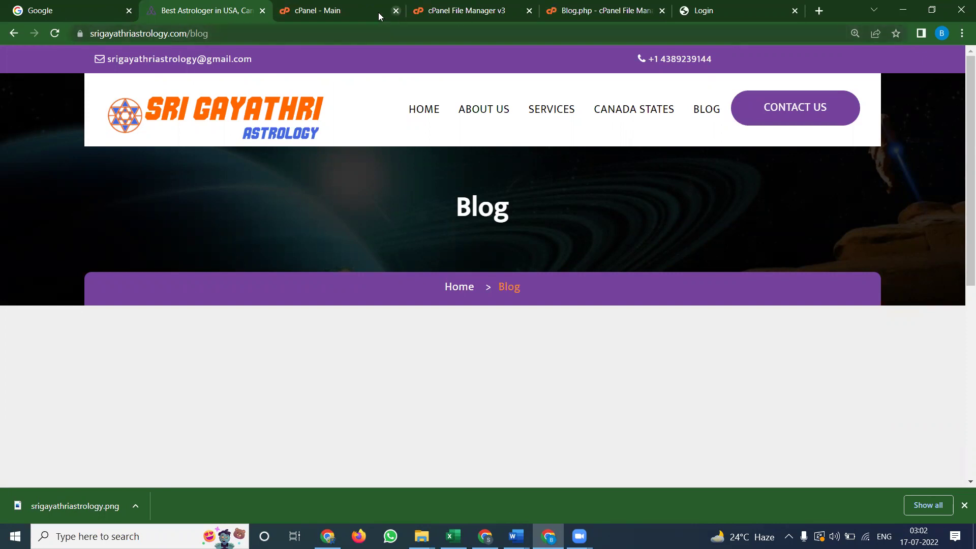
{"action": "left_click", "coordinate": [344, 7]}
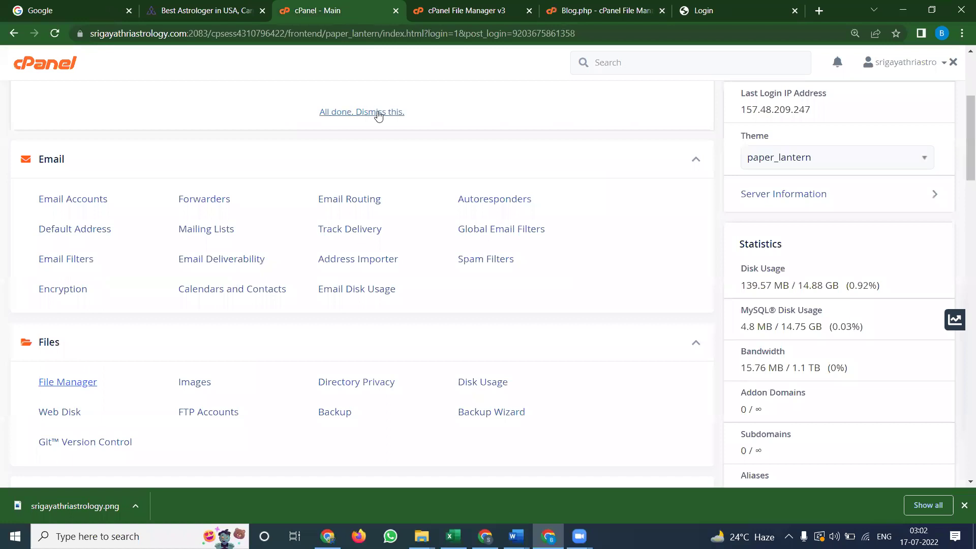
{"action": "scroll", "coordinate": [381, 110], "scroll_direction": "down", "scroll_amount": 1}
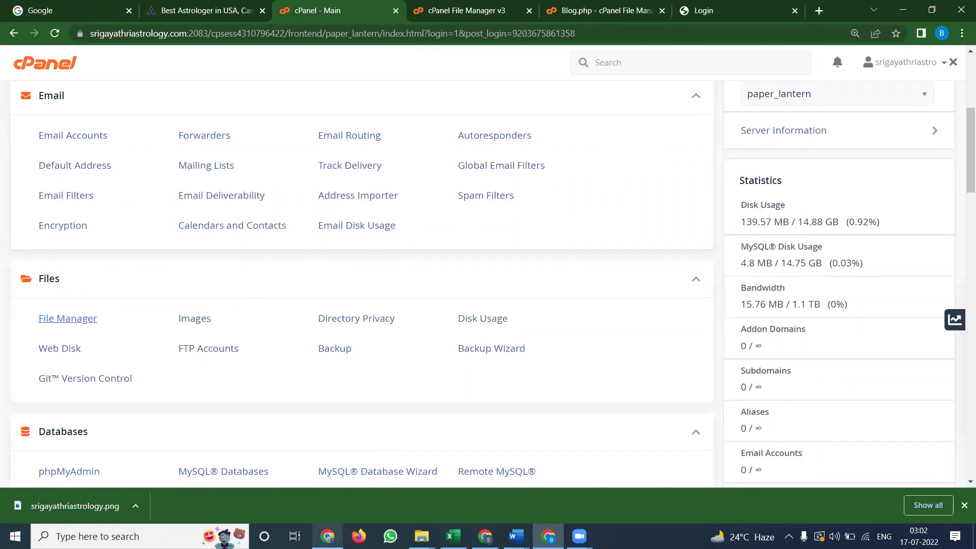
{"action": "mouse_move", "coordinate": [328, 537]}
{"action": "left_click", "coordinate": [336, 473]}
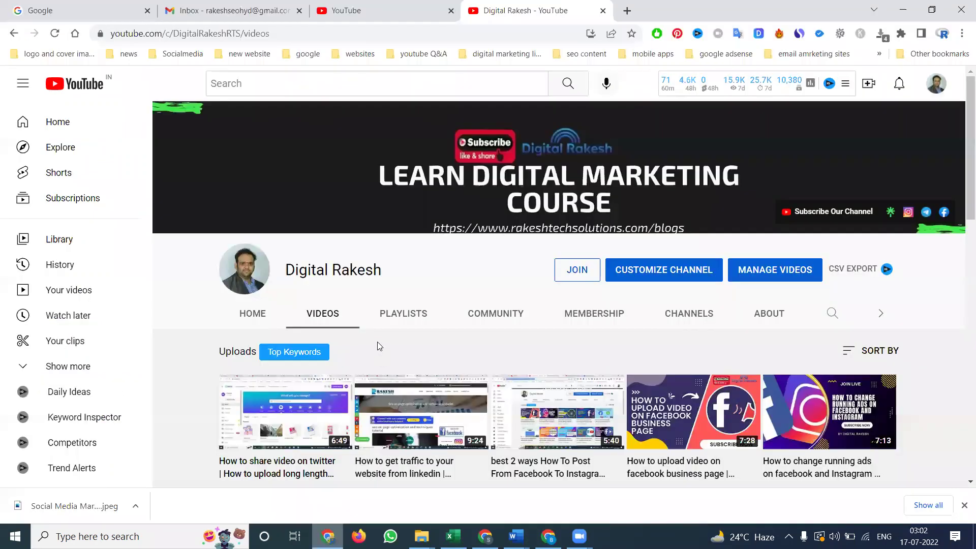